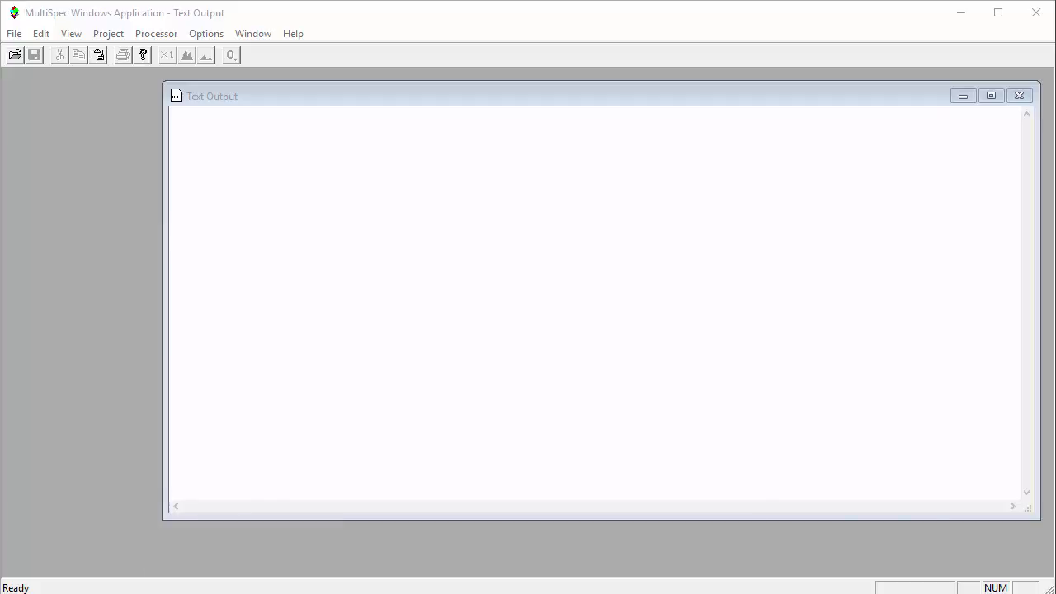
# Switch to File Explorer and locate the MultiSpecW32.exe program in the MultiSpecWin32 folder under Lab 6 Data's MultiSpec folder
pyautogui.hotkey('alt', 'Tab')
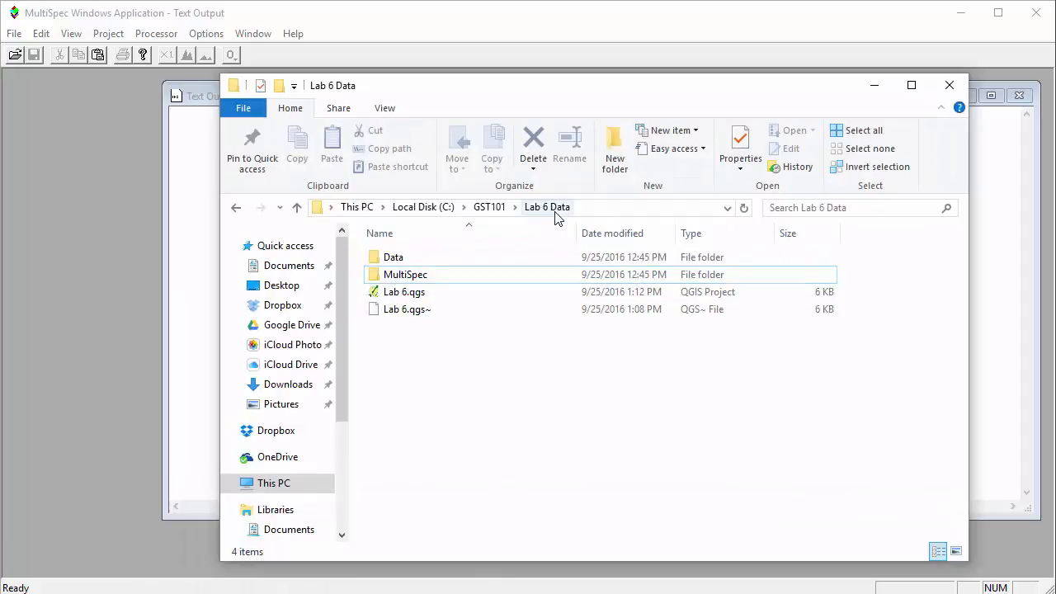
pyautogui.click(430, 281)
pyautogui.doubleClick(430, 281)
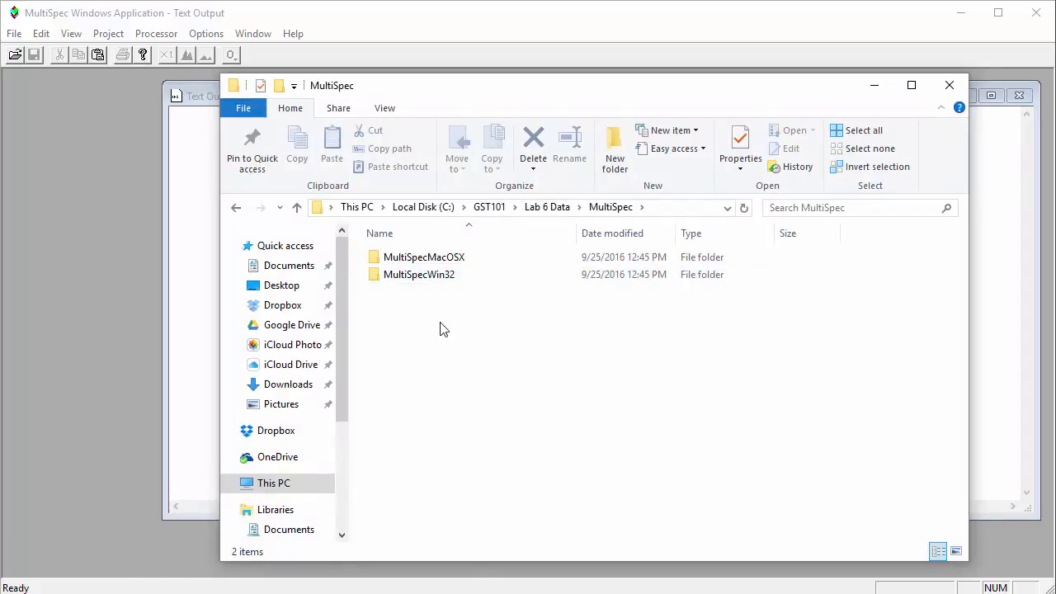
pyautogui.doubleClick(458, 277)
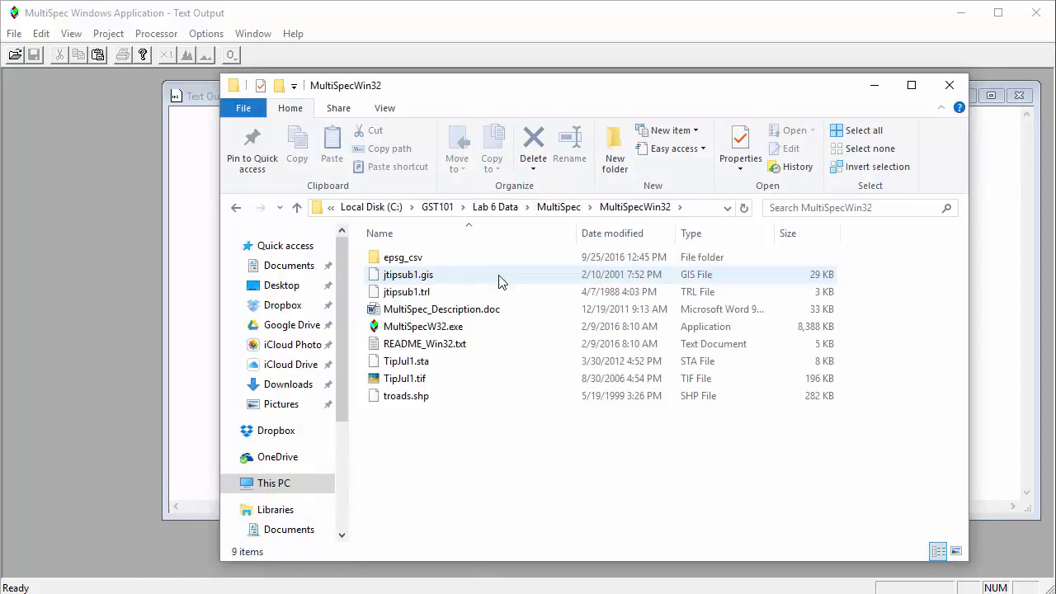
pyautogui.click(467, 328)
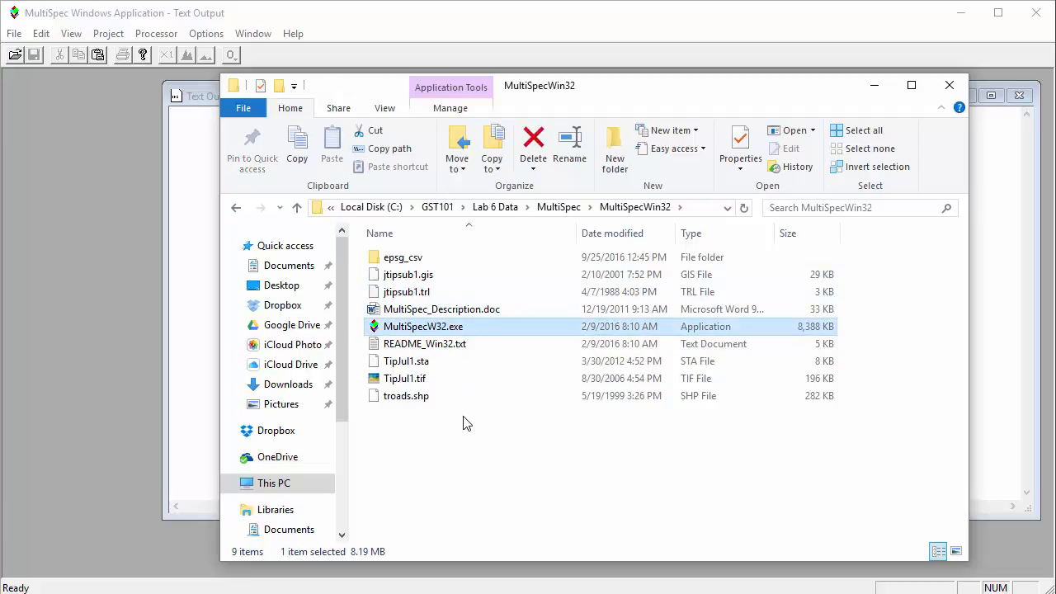
# Look up the Mac version, MultiSpec.app, in the MultiSpecMacOSX folder's MultiSpec_2.8.16f subfolder, and return to the MultiSpec program
pyautogui.press('BackSpace')
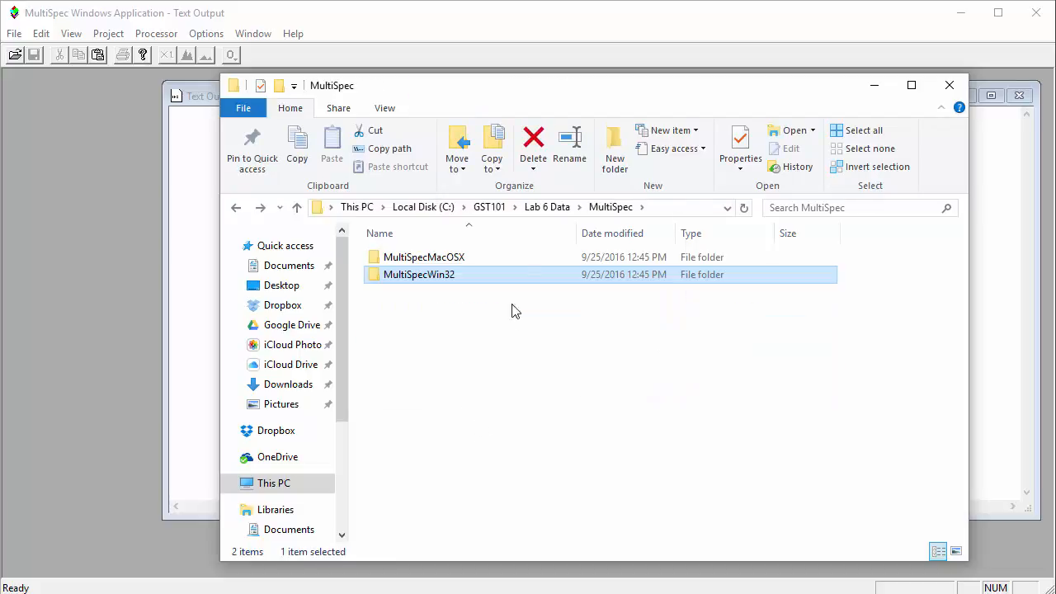
pyautogui.doubleClick(465, 259)
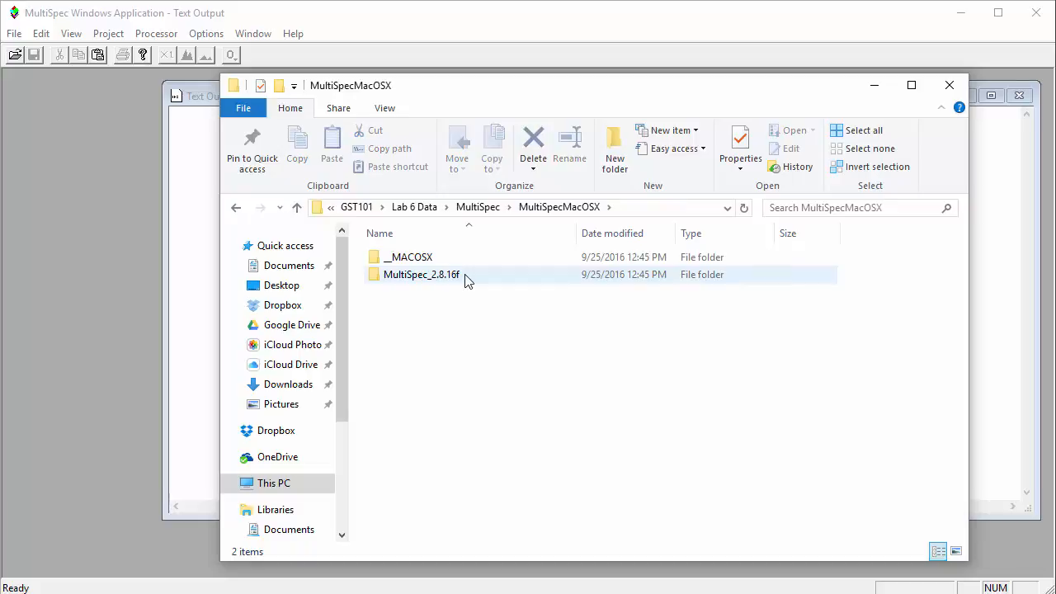
pyautogui.doubleClick(465, 281)
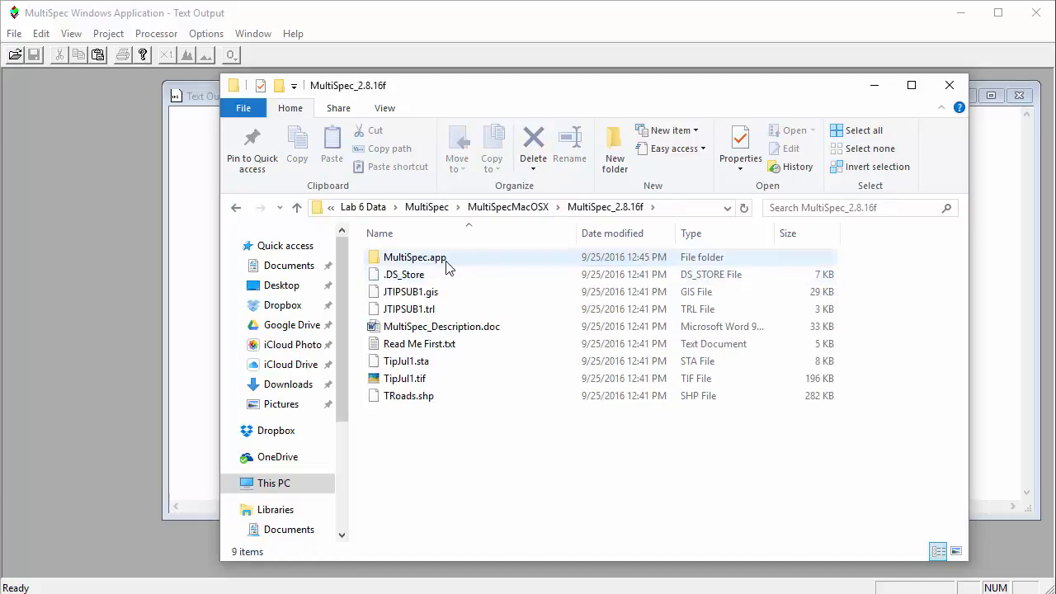
pyautogui.click(447, 261)
pyautogui.press('BackSpace')
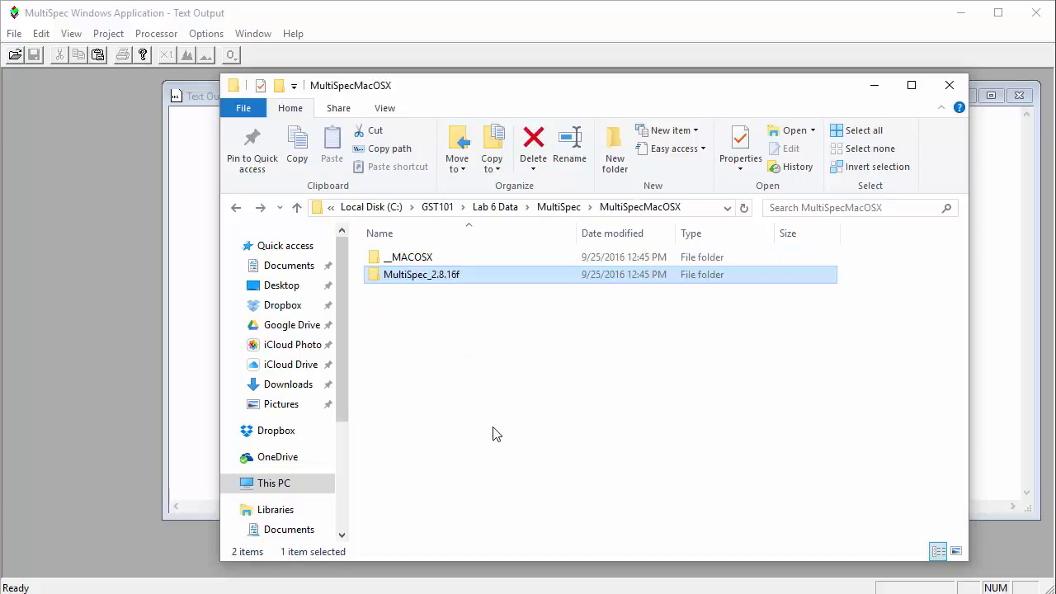
pyautogui.press('BackSpace')
pyautogui.click(139, 432)
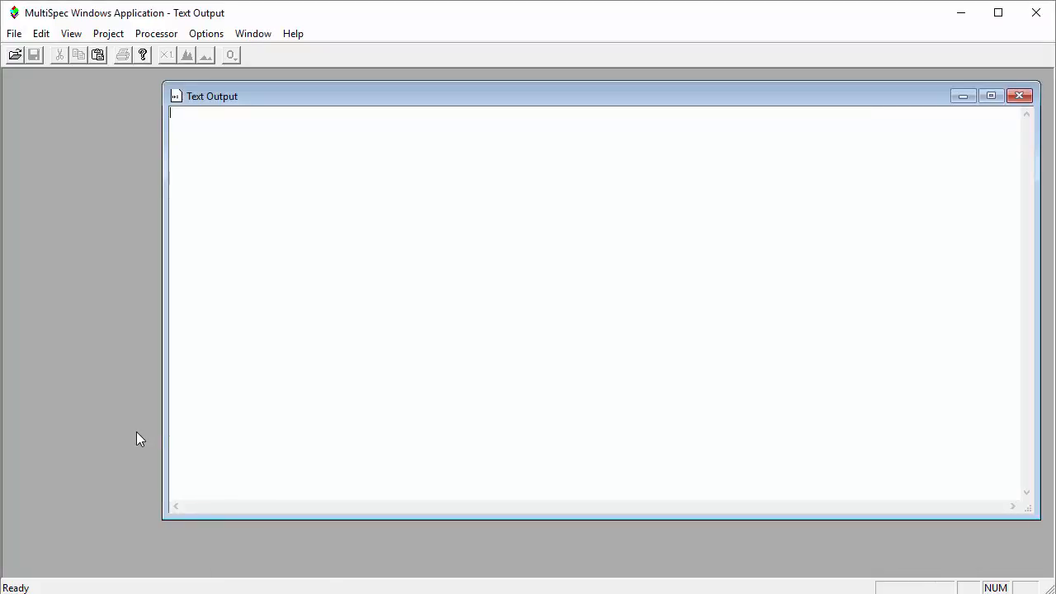
# Open the image ag020522_DPAC.img from the Data folder of Lab 6 Data and display it with the default display specifications
pyautogui.click(15, 33)
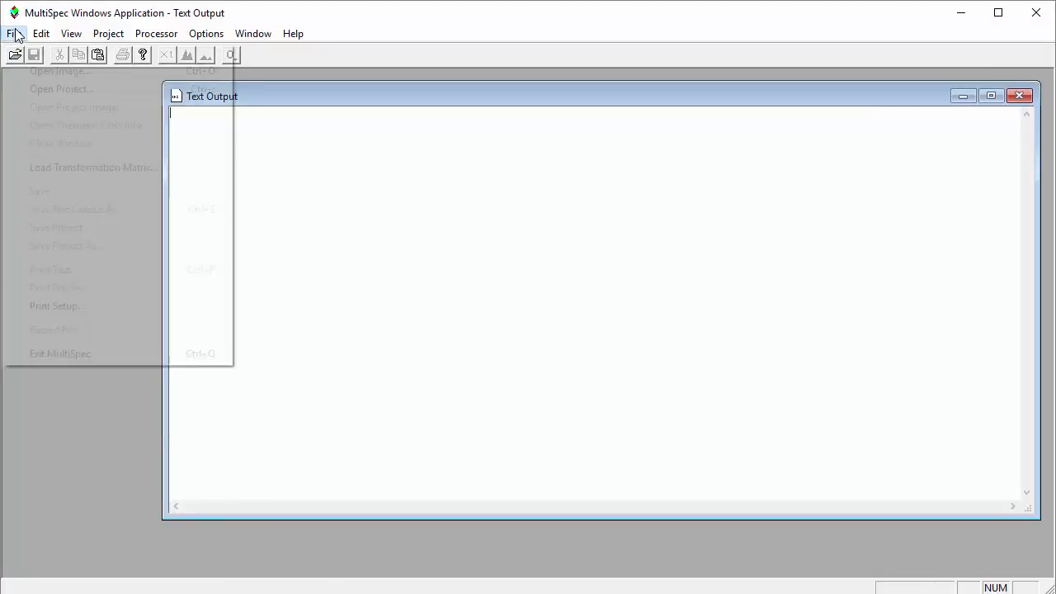
pyautogui.click(39, 70)
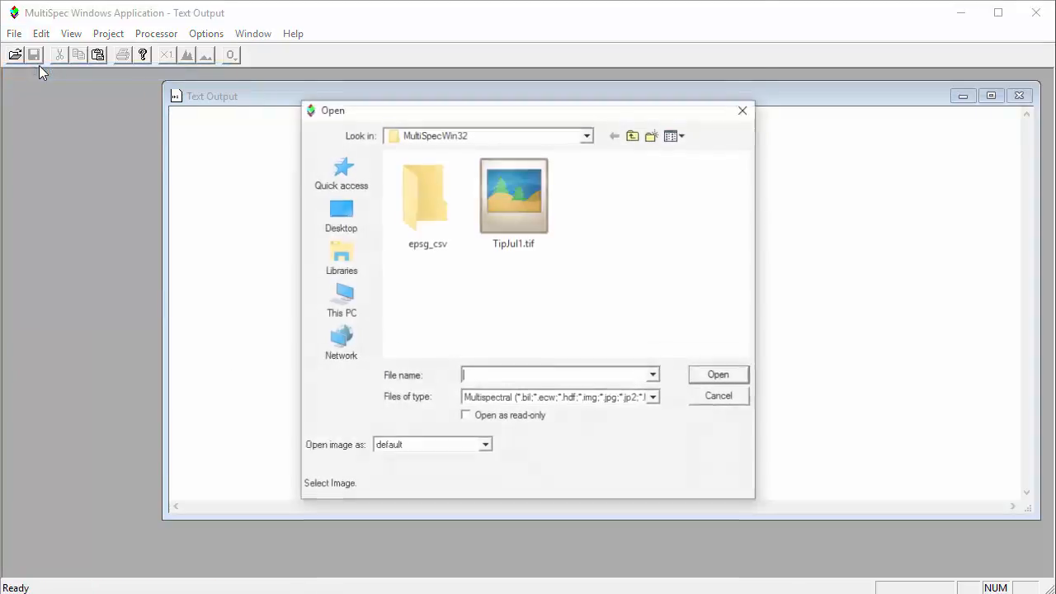
pyautogui.click(634, 134)
pyautogui.click(634, 135)
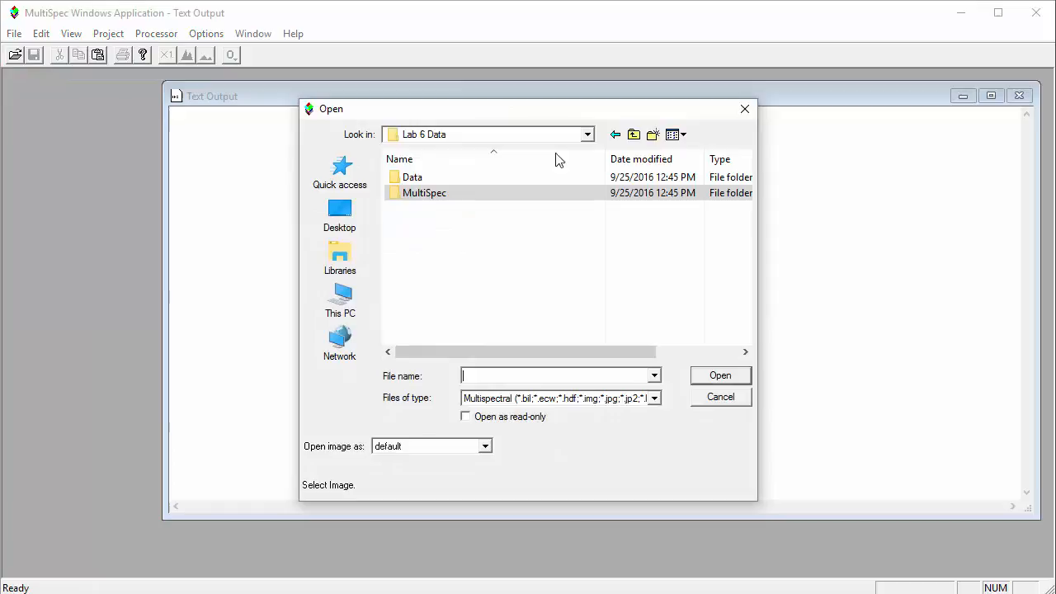
pyautogui.doubleClick(463, 175)
pyautogui.click(481, 179)
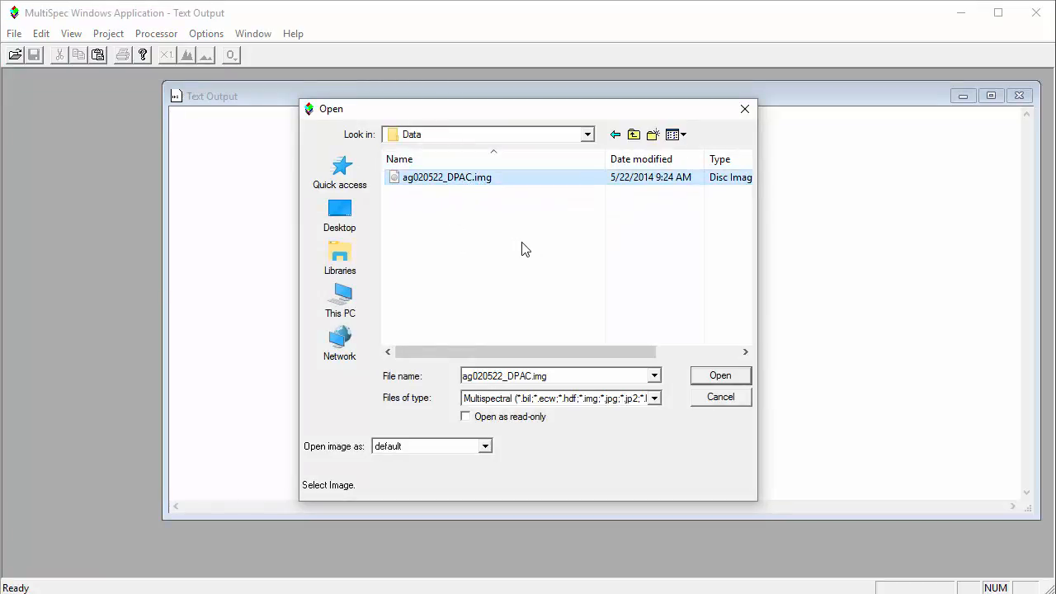
pyautogui.click(705, 378)
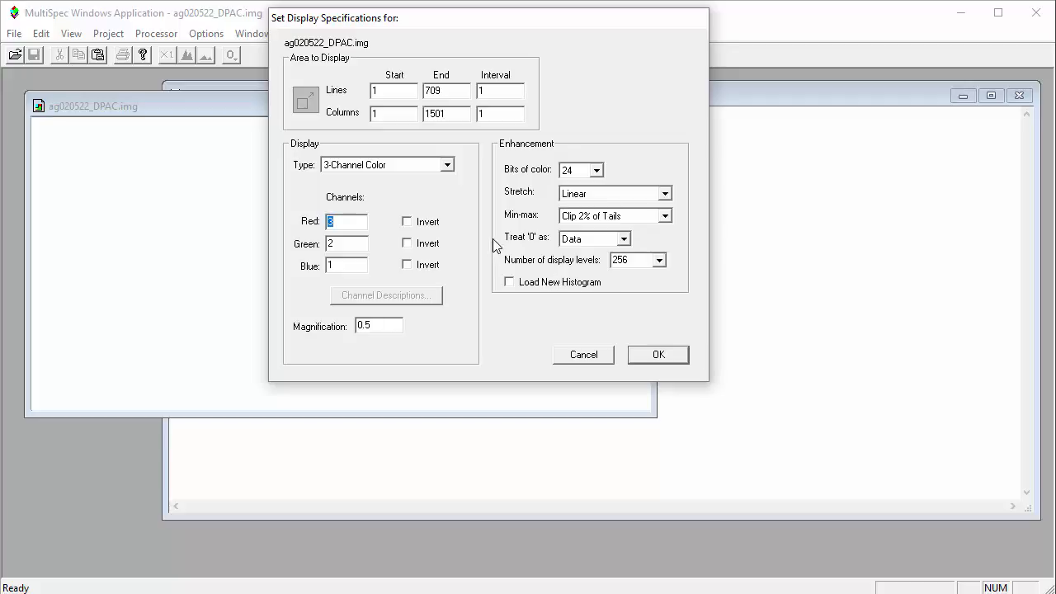
pyautogui.click(651, 355)
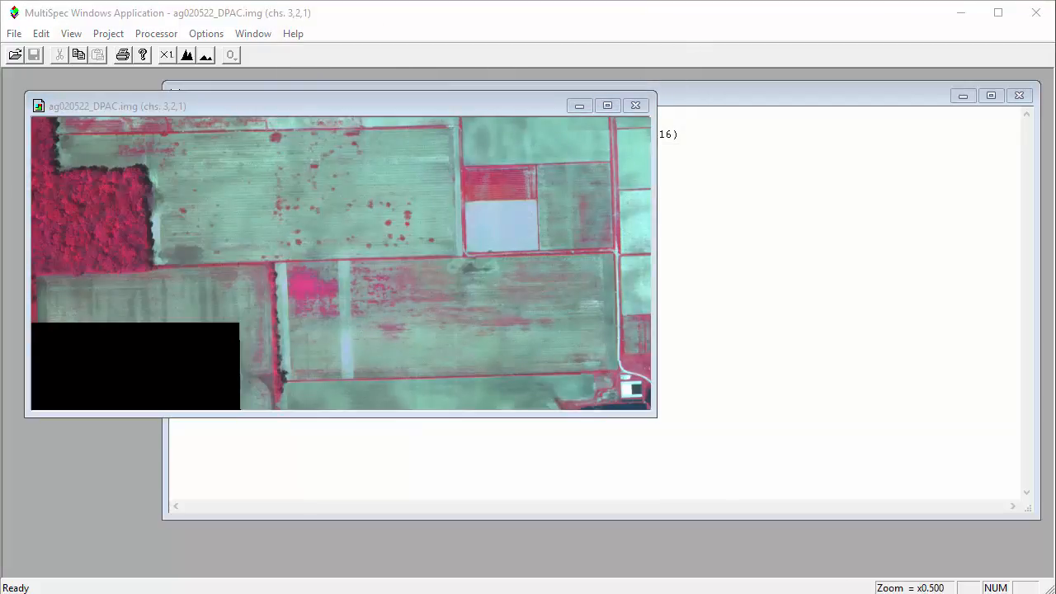
# Create a new project from the displayed image, accepting the default project options
pyautogui.click(14, 33)
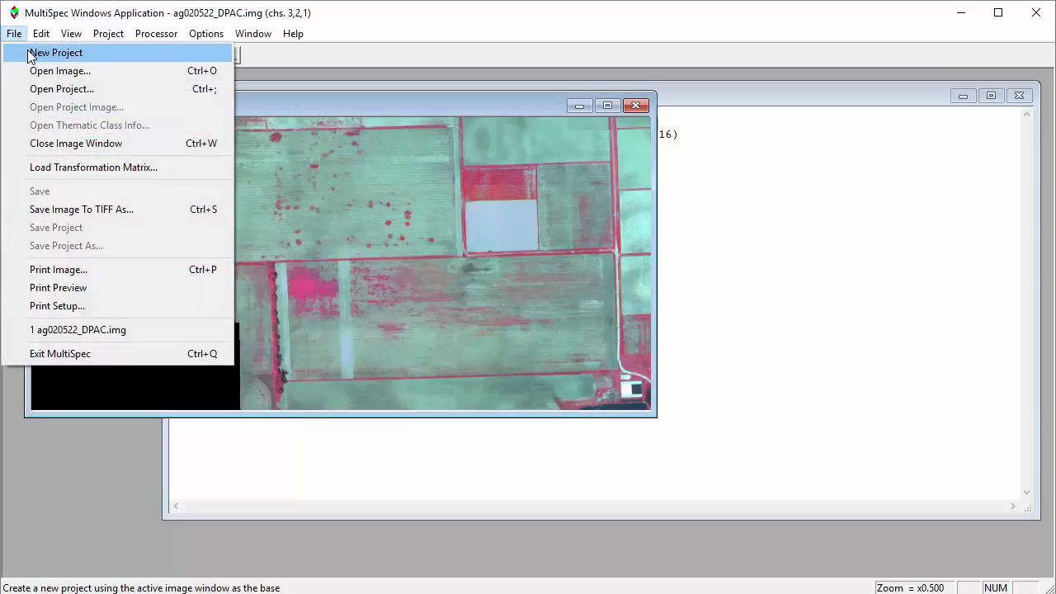
pyautogui.click(31, 53)
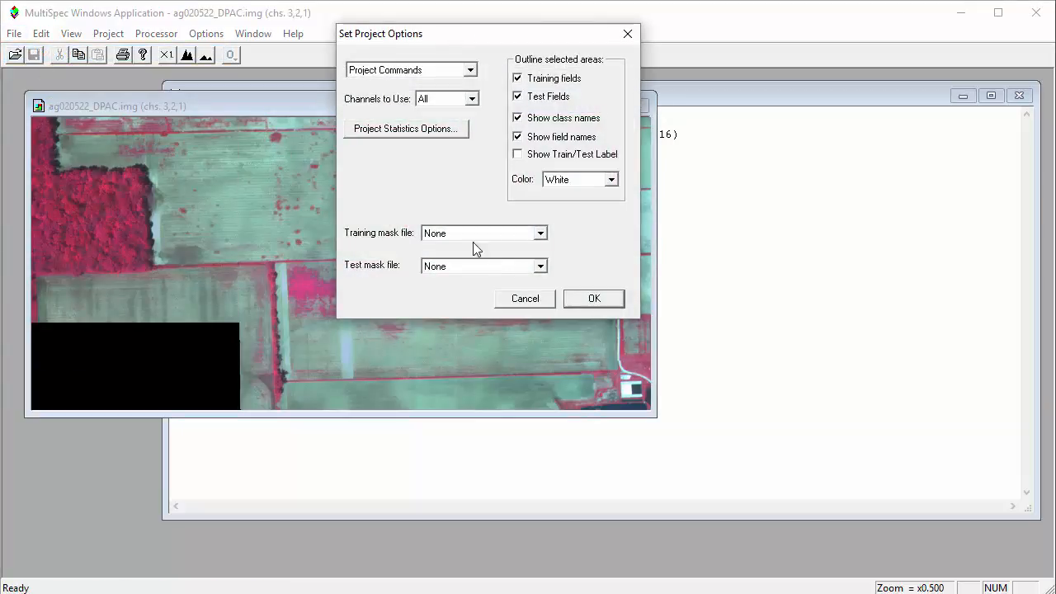
pyautogui.click(581, 299)
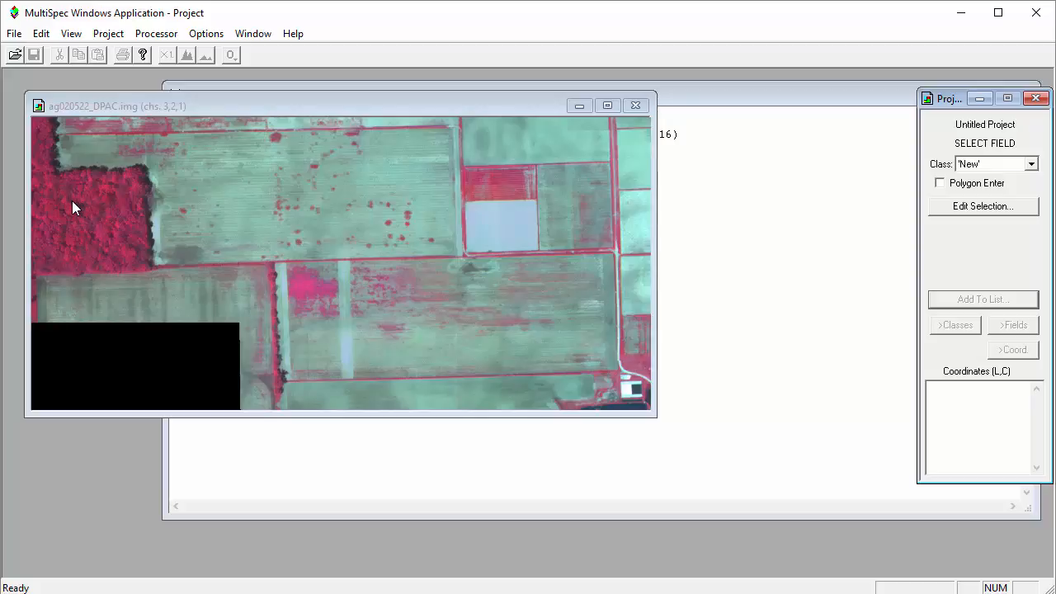
# Add a rectangular training field in the dark red woodland, about lines 207–303 and columns 97–265, as class Trees with identifier Field 1
pyautogui.moveTo(71, 202); pyautogui.dragTo(140, 241)
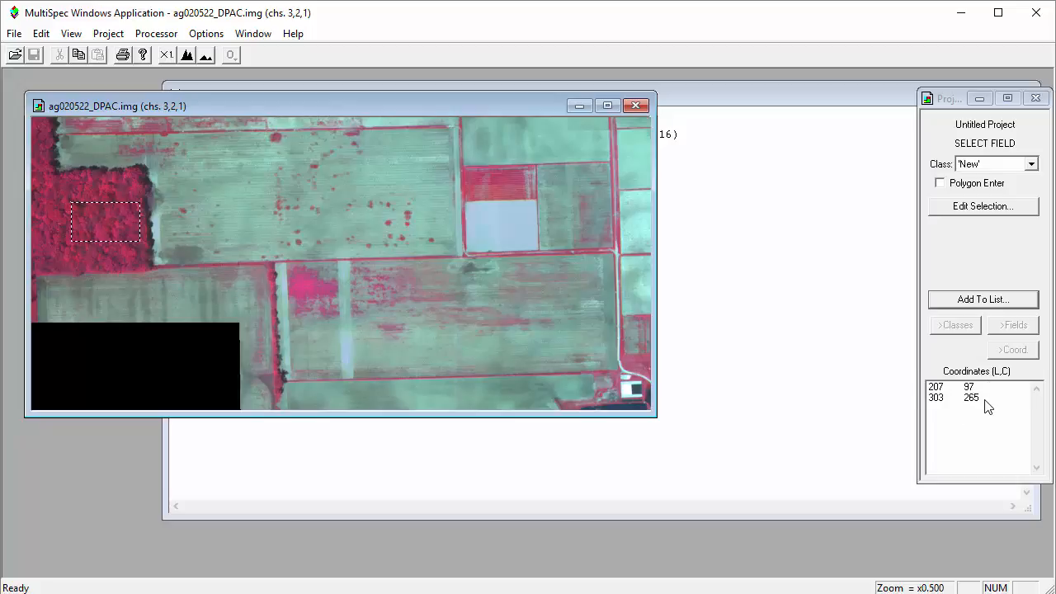
pyautogui.click(983, 300)
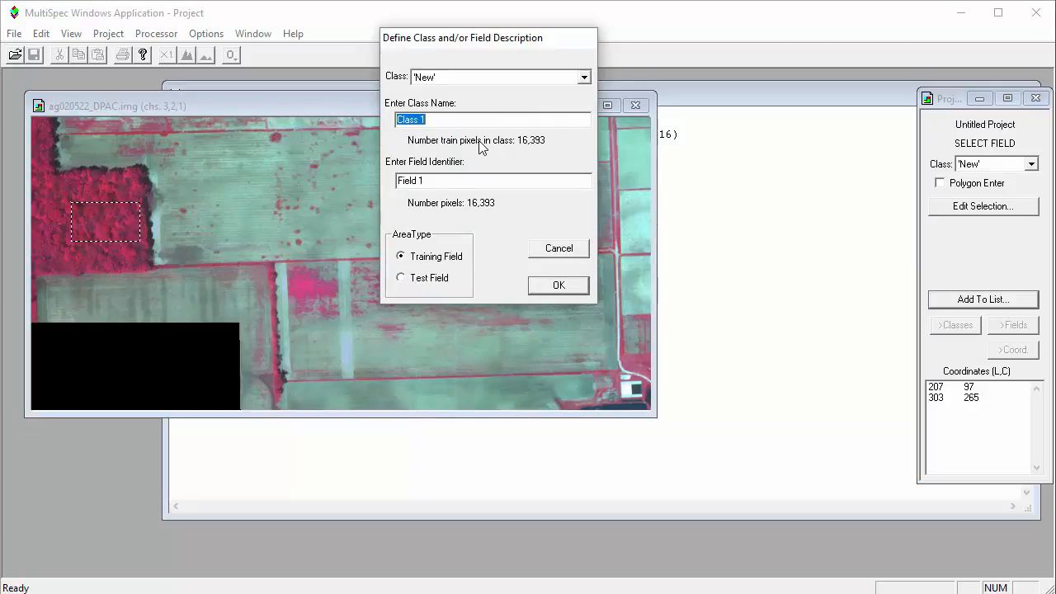
pyautogui.write('Trees')
pyautogui.press('Tab')
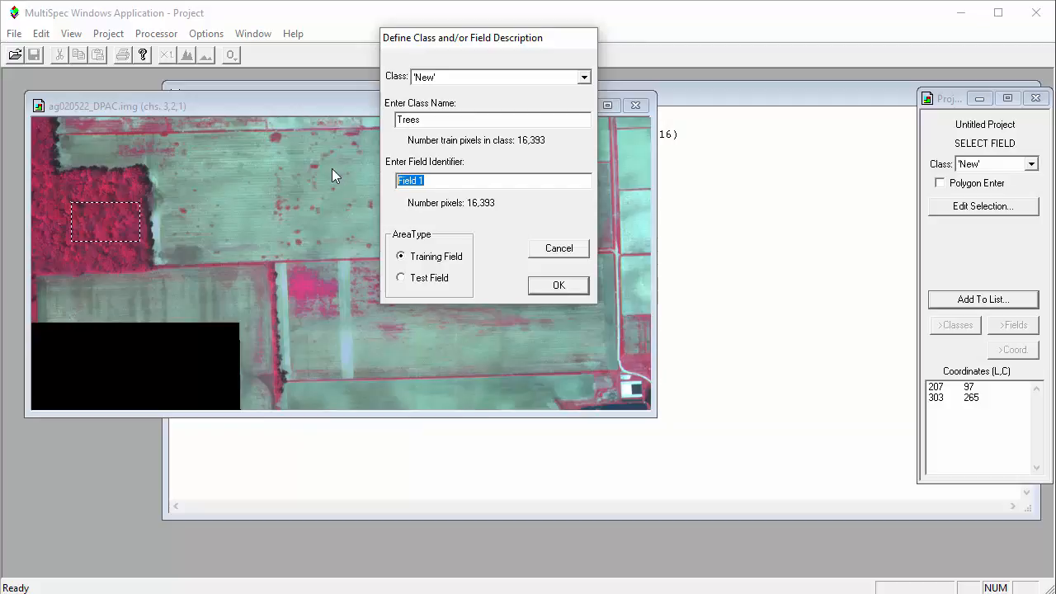
pyautogui.write('Fi')
pyautogui.press('BackSpace')
pyautogui.press('BackSpace')
pyautogui.write('Field 1')
pyautogui.click(561, 285)
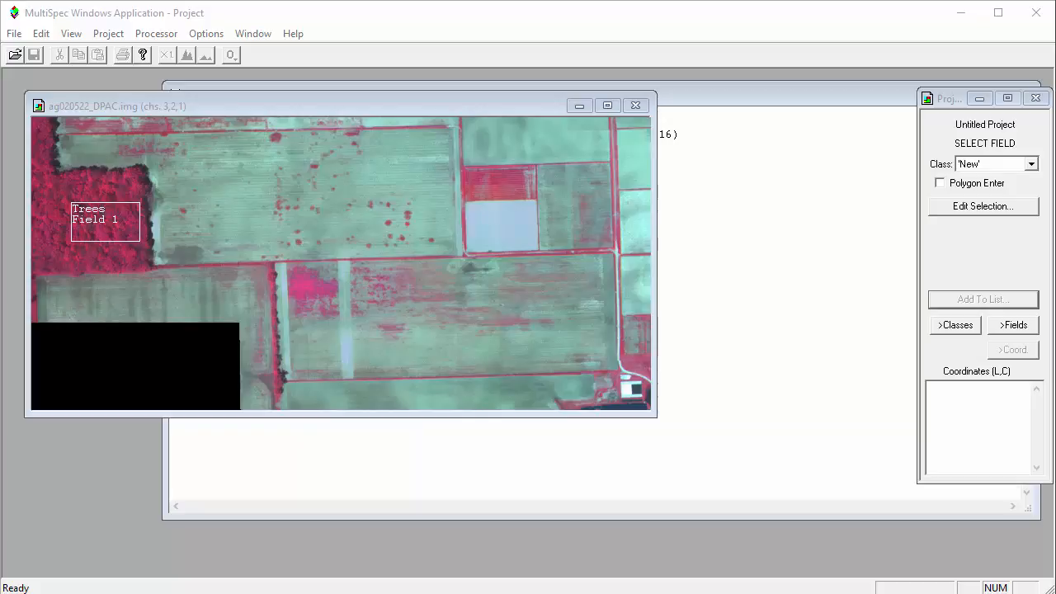
# Add a training field for a new class Wheat inside the small bright red plot, about lines 131–189 and columns 1085–1191
pyautogui.click(977, 285)
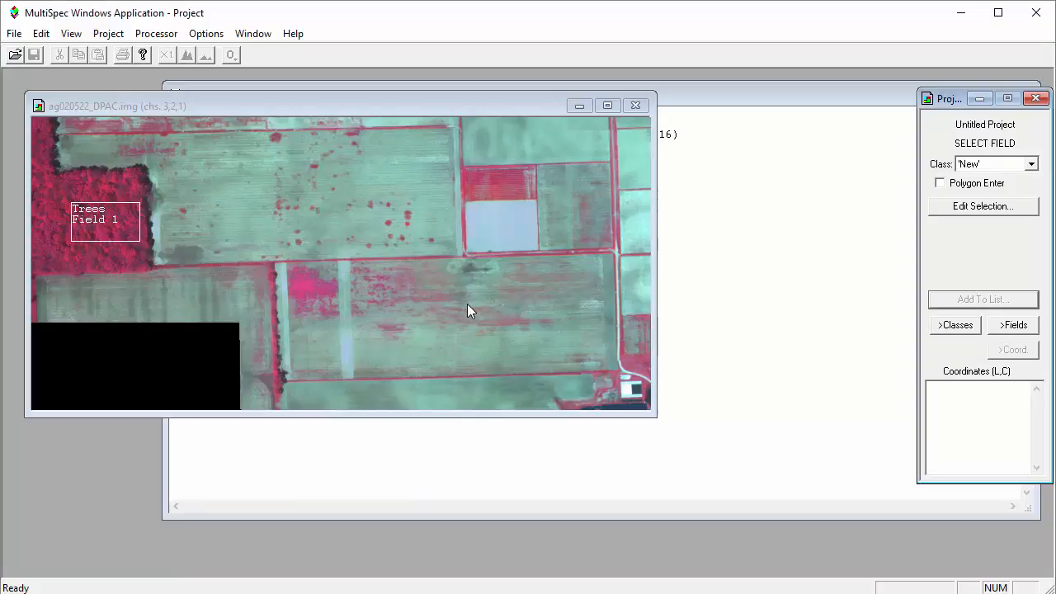
pyautogui.click(505, 188)
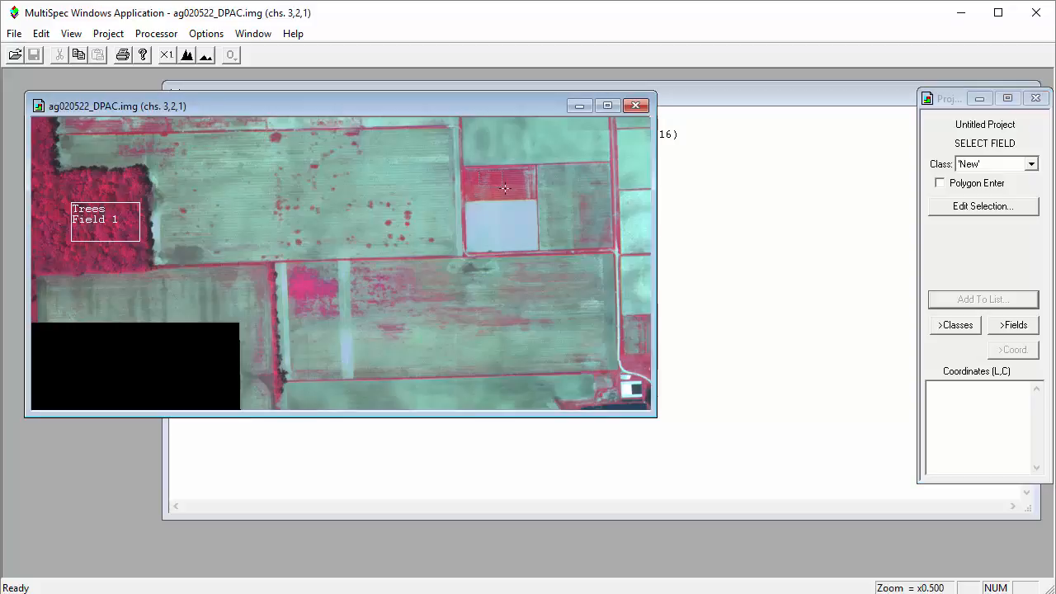
pyautogui.moveTo(505, 188); pyautogui.dragTo(523, 194)
pyautogui.click(1001, 300)
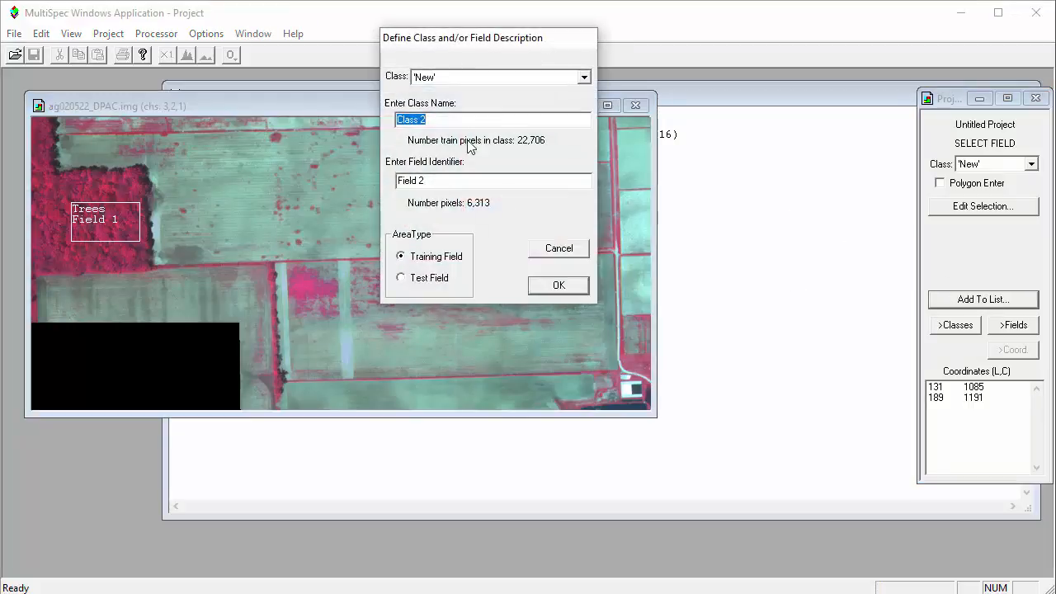
pyautogui.write('Wheat')
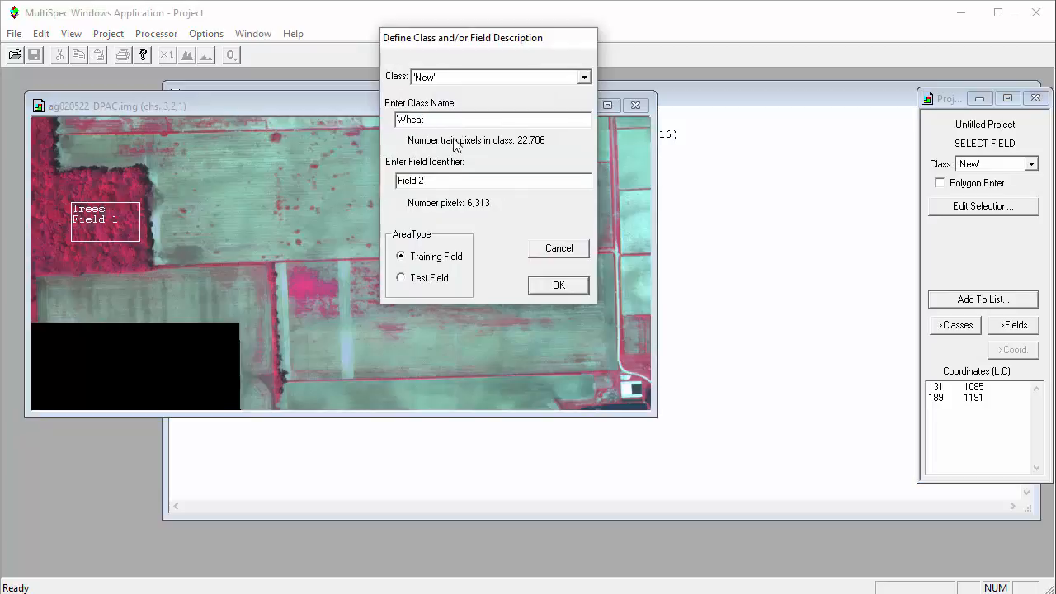
pyautogui.click(562, 286)
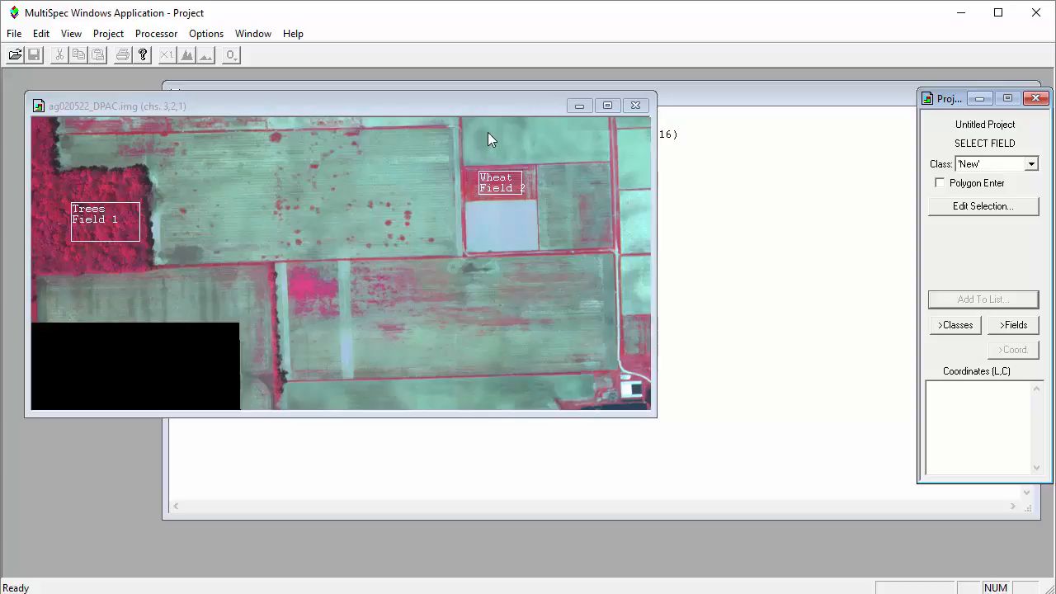
# Add a training field for a new class Soil in the green-grey plot above the wheat, about lines 19–89 and columns 1091–1211
pyautogui.moveTo(481, 125); pyautogui.dragTo(531, 154)
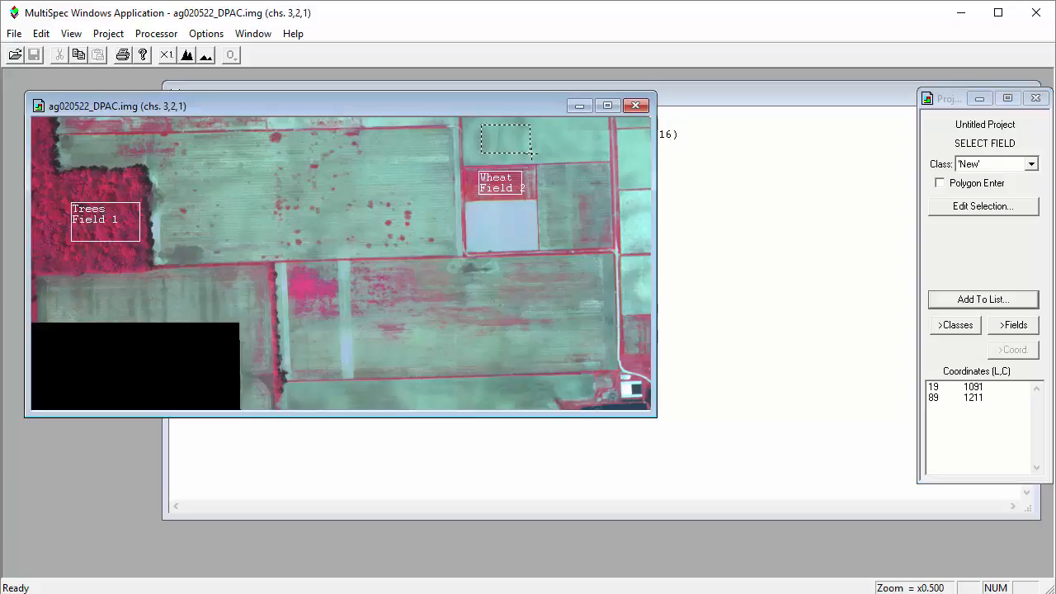
pyautogui.click(975, 300)
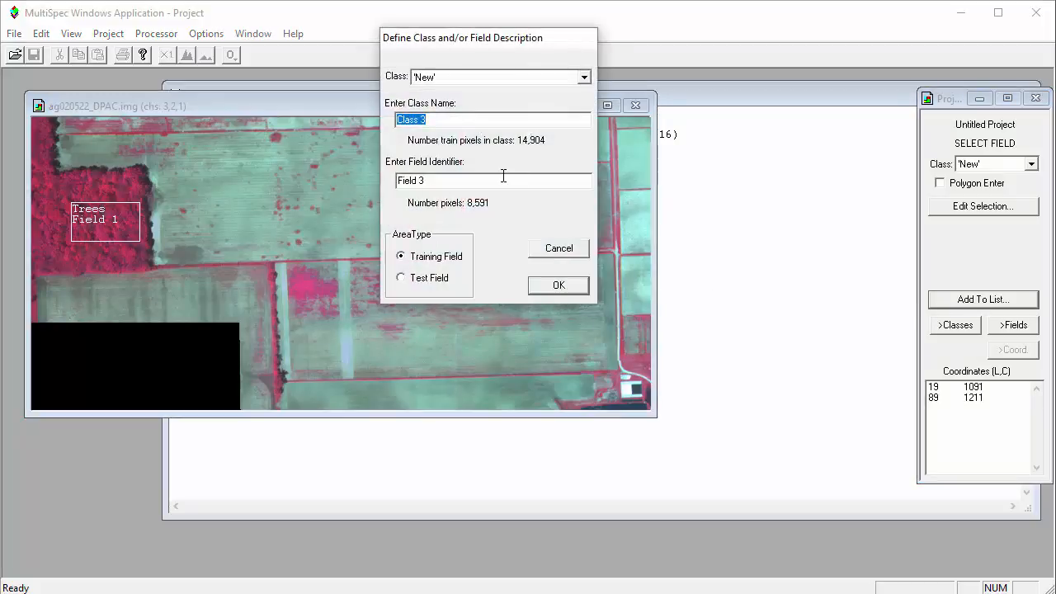
pyautogui.write('Soil')
pyautogui.click(559, 285)
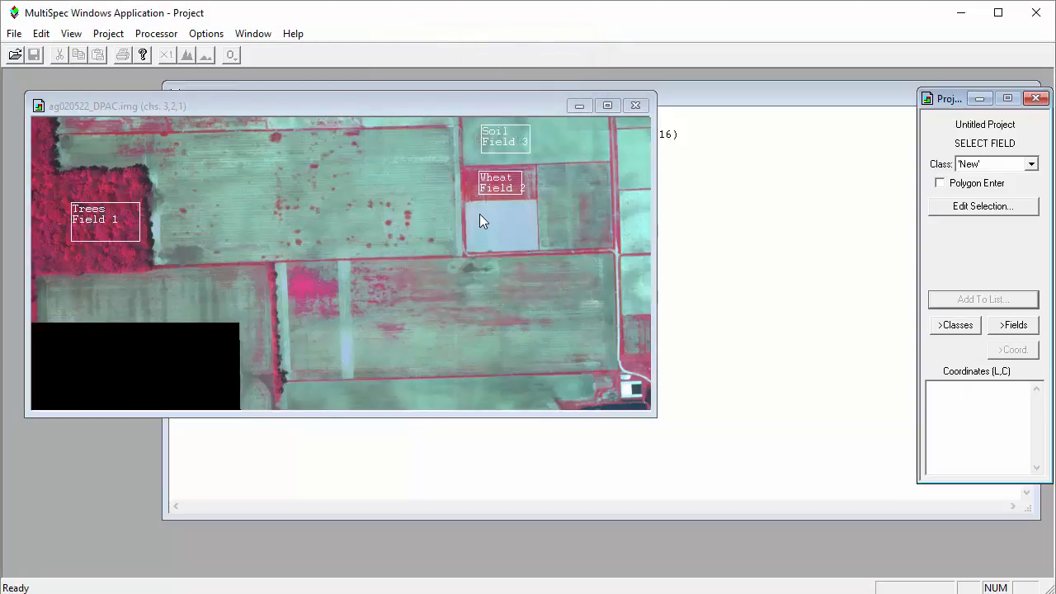
# Add a training field for a new class Light Soil in the pale plot below the wheat, about lines 235–297 and columns 1087–1211
pyautogui.moveTo(479, 215); pyautogui.dragTo(531, 240)
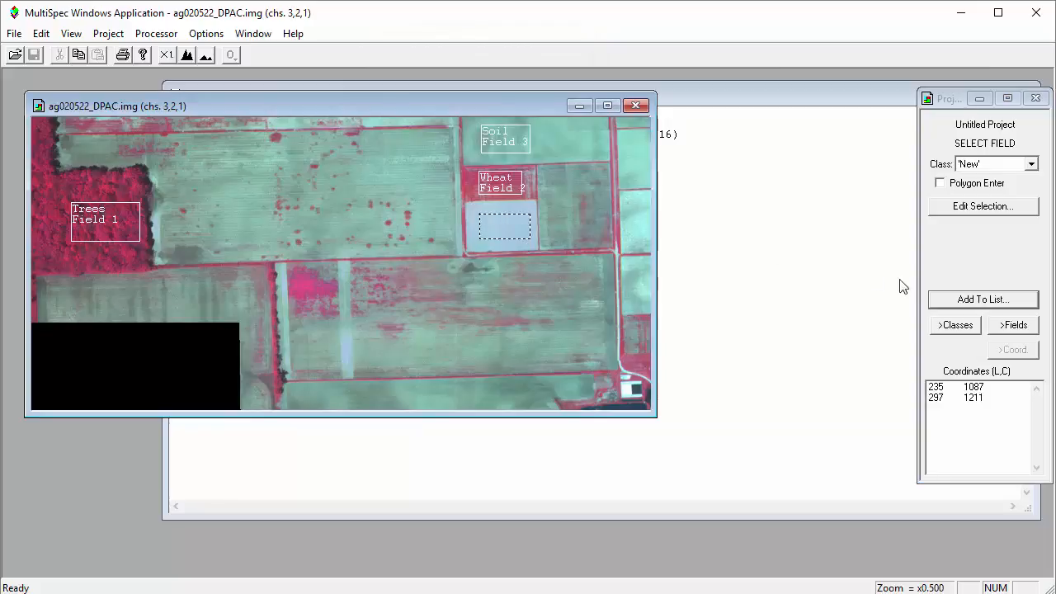
pyautogui.click(957, 299)
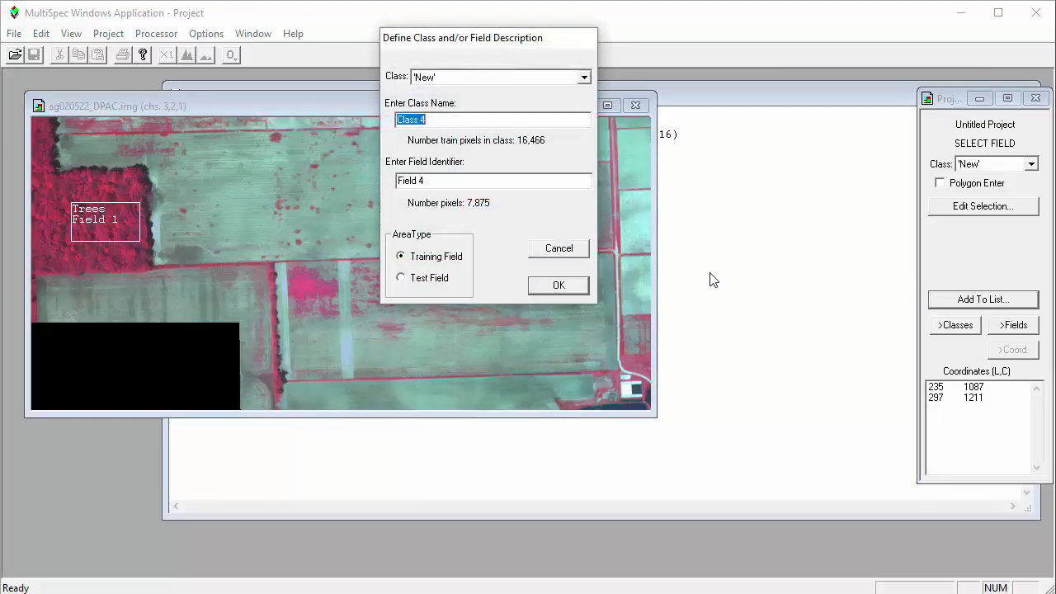
pyautogui.write('Light Soil')
pyautogui.click(577, 285)
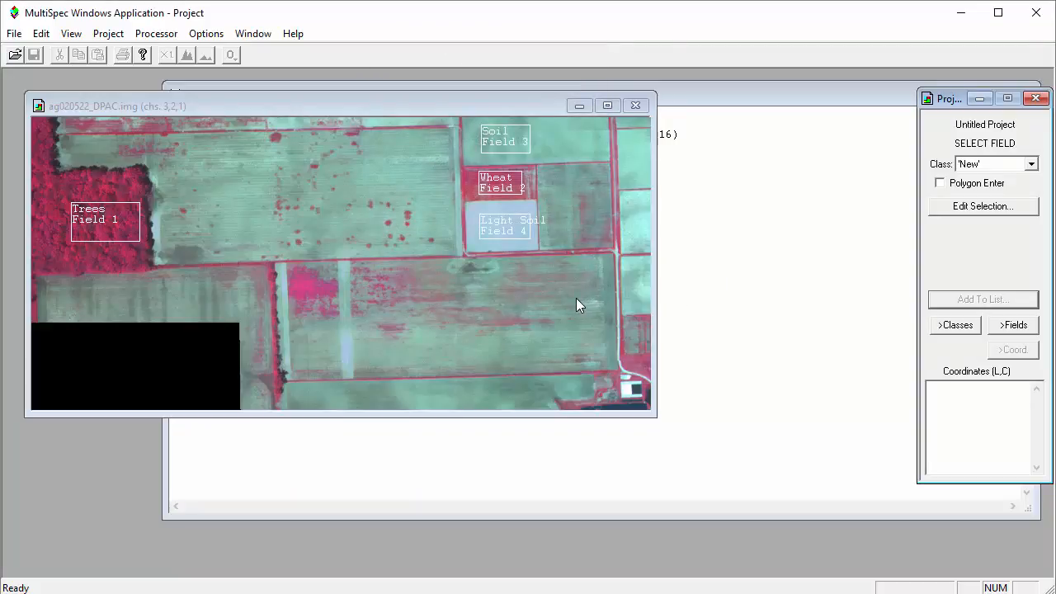
# Add a training field for a new class No Data inside the image's black area, about lines 551–669 and columns 149–365
pyautogui.moveTo(92, 344); pyautogui.dragTo(182, 392)
pyautogui.click(980, 300)
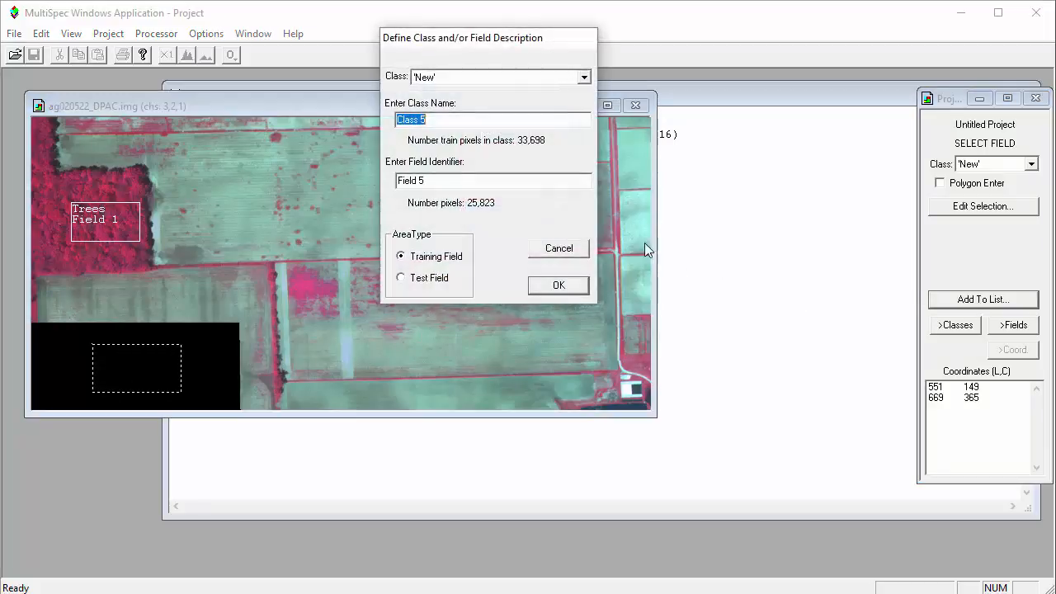
pyautogui.write('No Data')
pyautogui.click(556, 284)
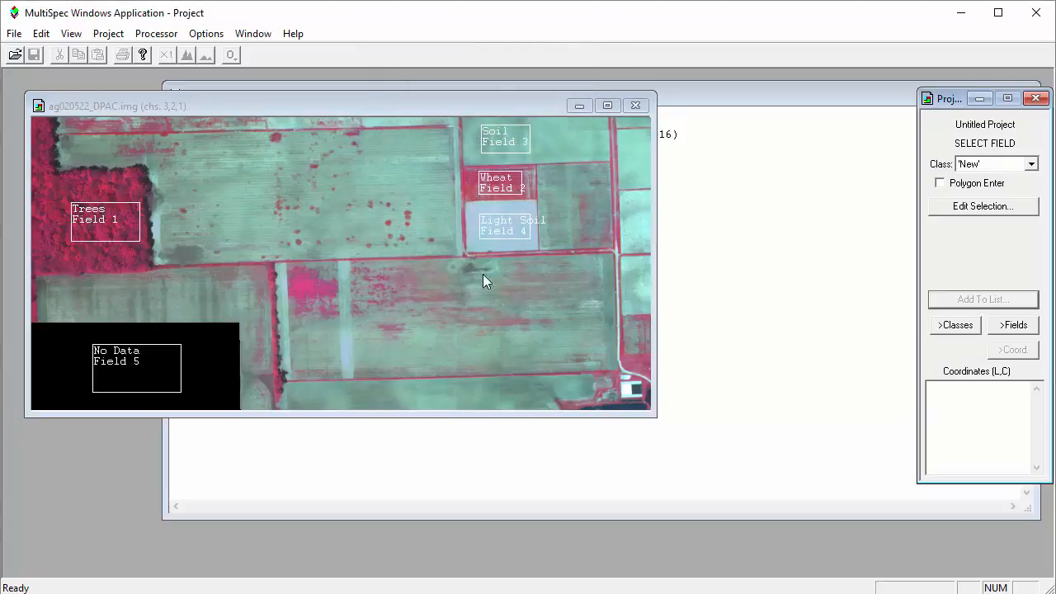
# Add a training field for a new class Weeds in the bright pink patch, about lines 389–433 and columns 641–683
pyautogui.click(296, 278)
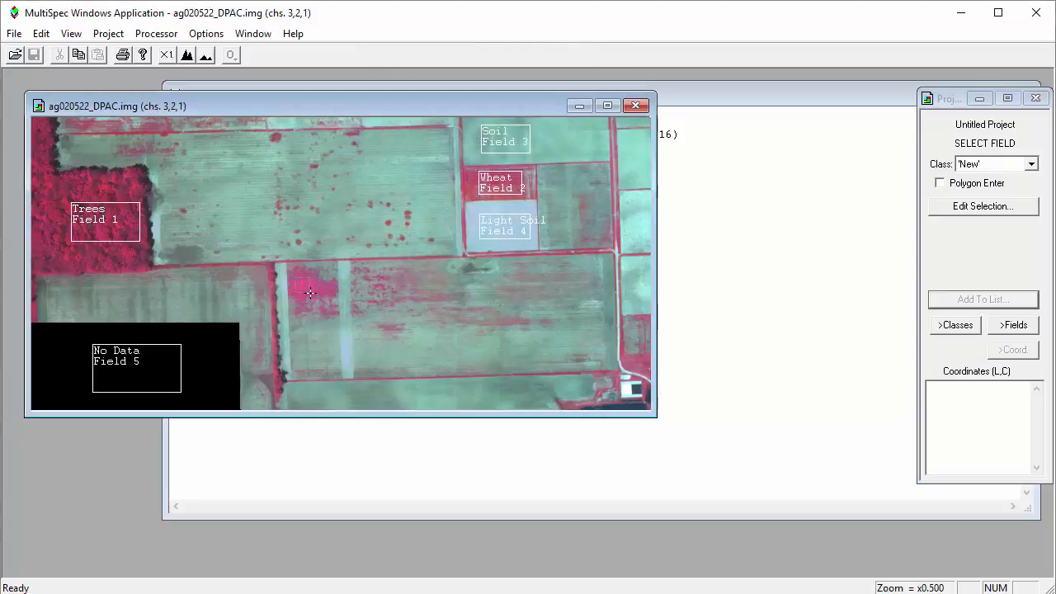
pyautogui.moveTo(313, 295); pyautogui.dragTo(313, 296)
pyautogui.click(976, 299)
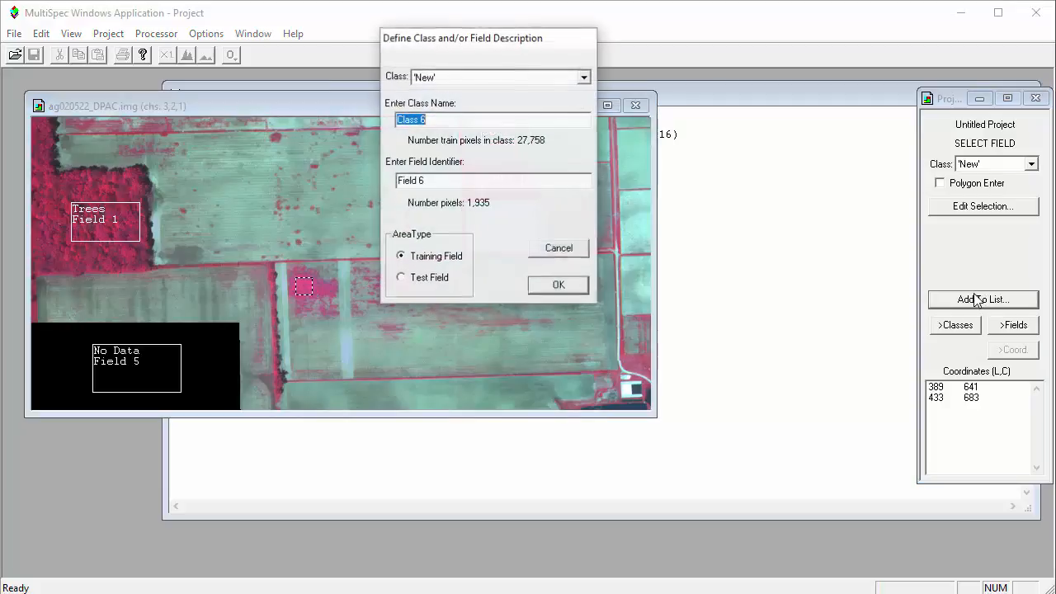
pyautogui.write('w')
pyautogui.press('BackSpace')
pyautogui.write('Weeds')
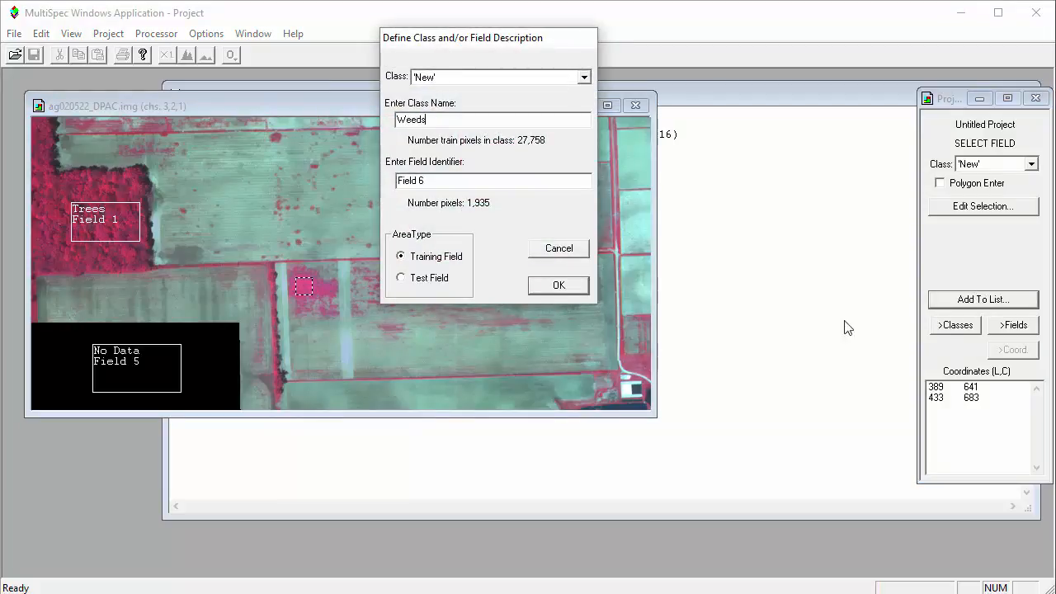
pyautogui.click(571, 285)
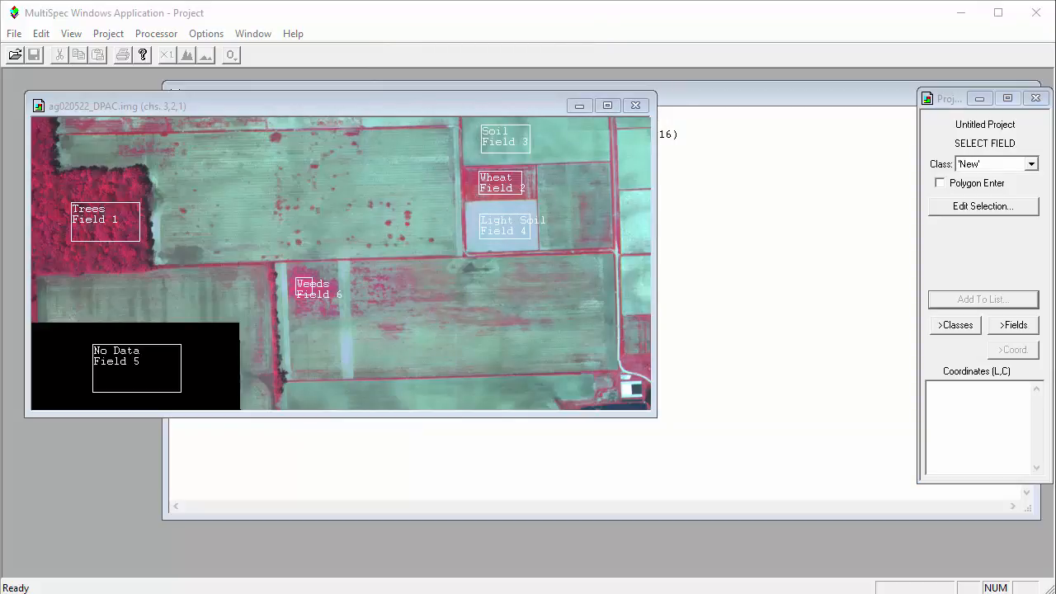
# Show the project's class list and select the Soil class
pyautogui.click(958, 325)
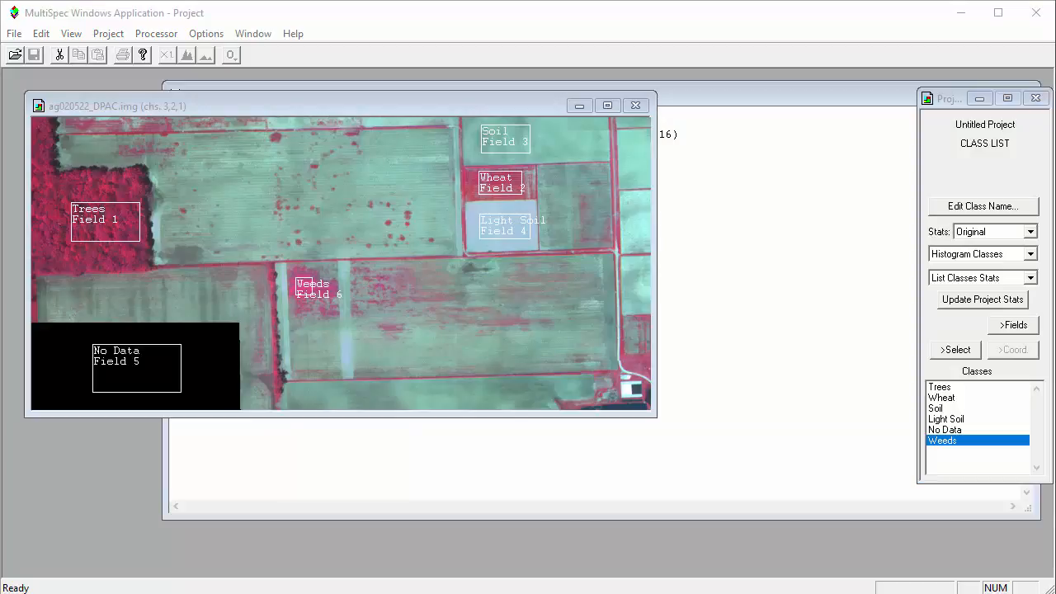
pyautogui.click(984, 409)
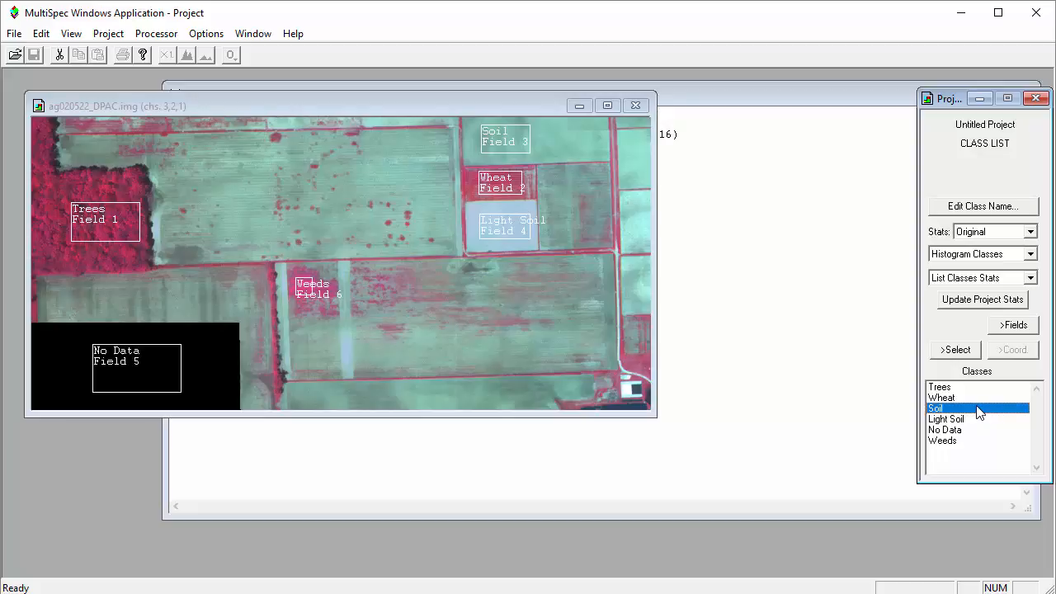
# Run a Maximum Likelihood classification of the training areas only, without image selection, updating the project statistics, and bring the text output forward
pyautogui.click(43, 33)
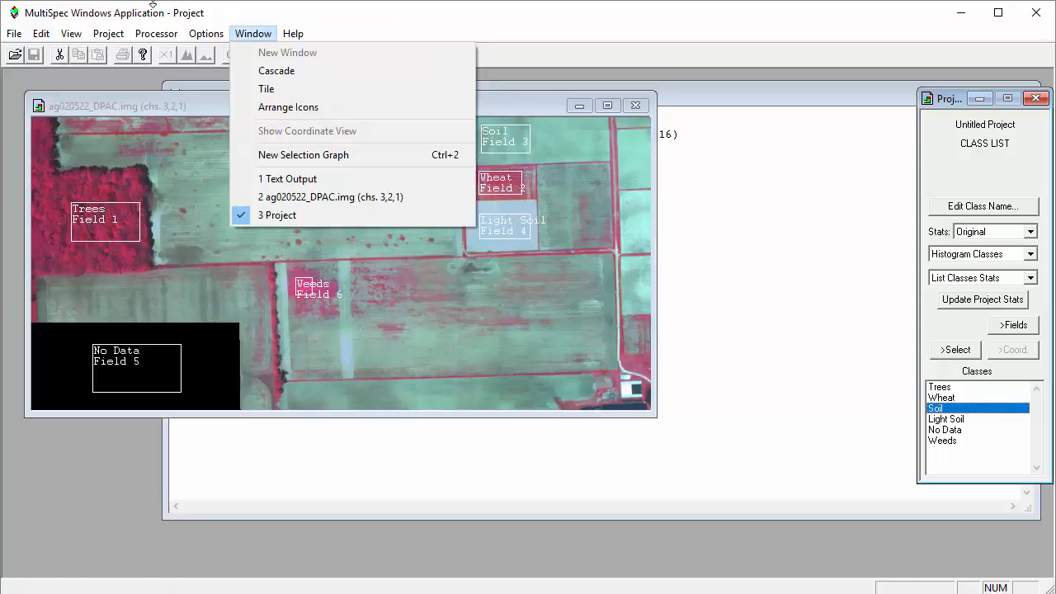
pyautogui.moveTo(151, 40)
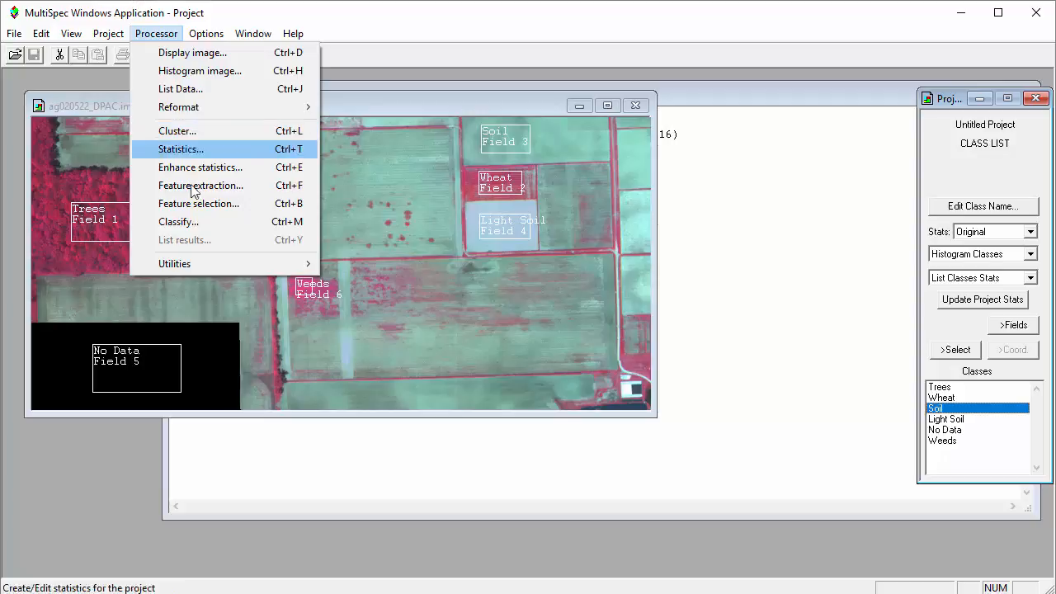
pyautogui.click(192, 220)
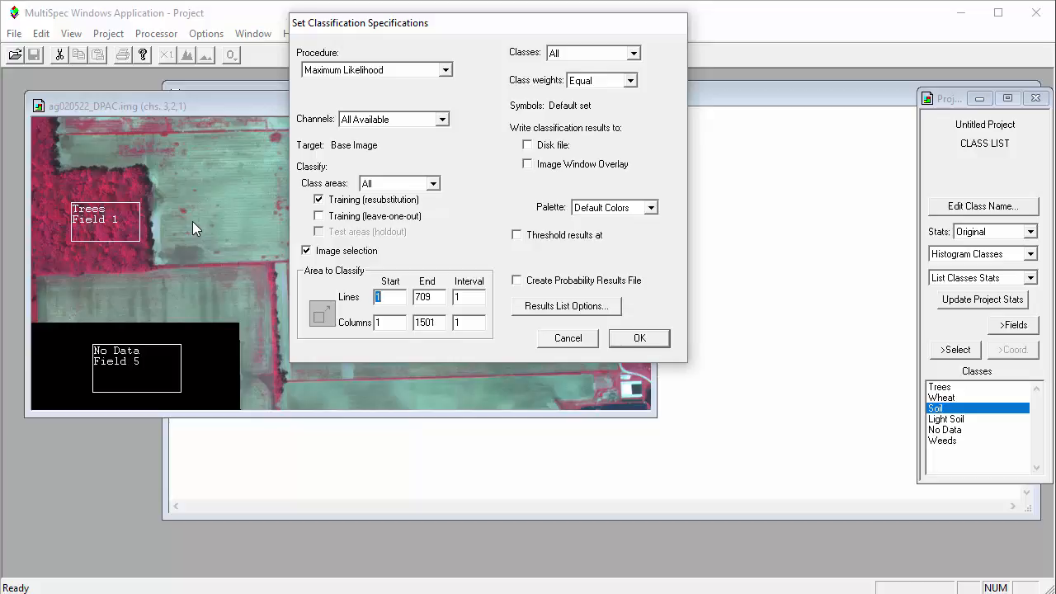
pyautogui.click(334, 257)
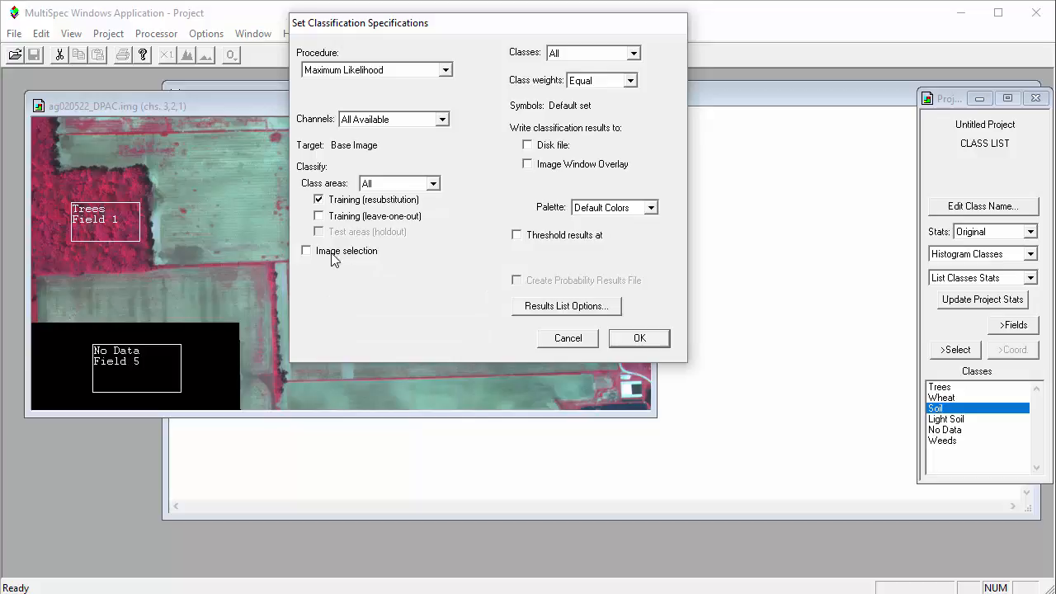
pyautogui.click(641, 338)
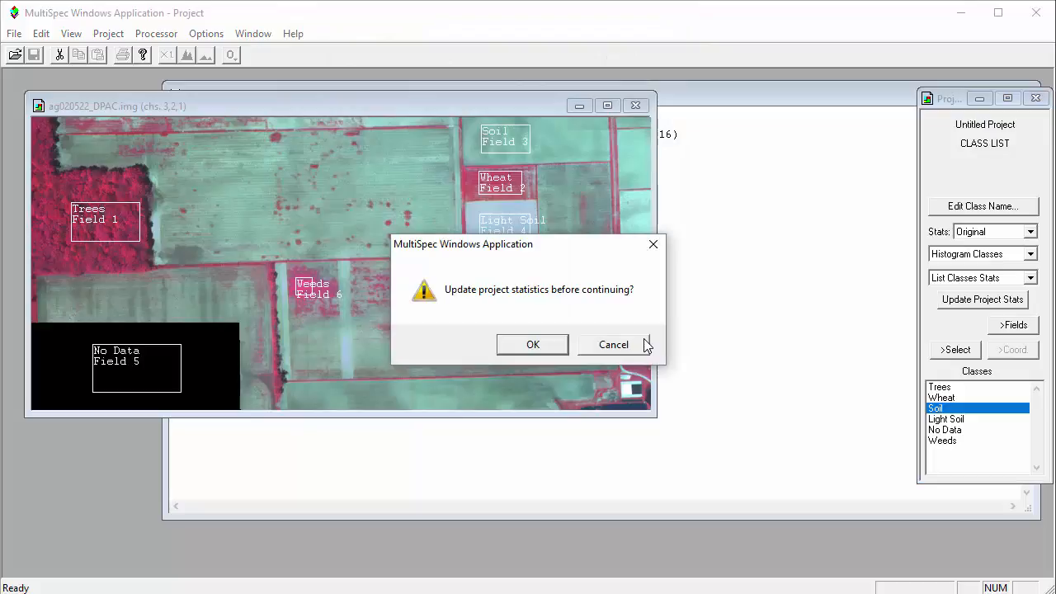
pyautogui.click(543, 347)
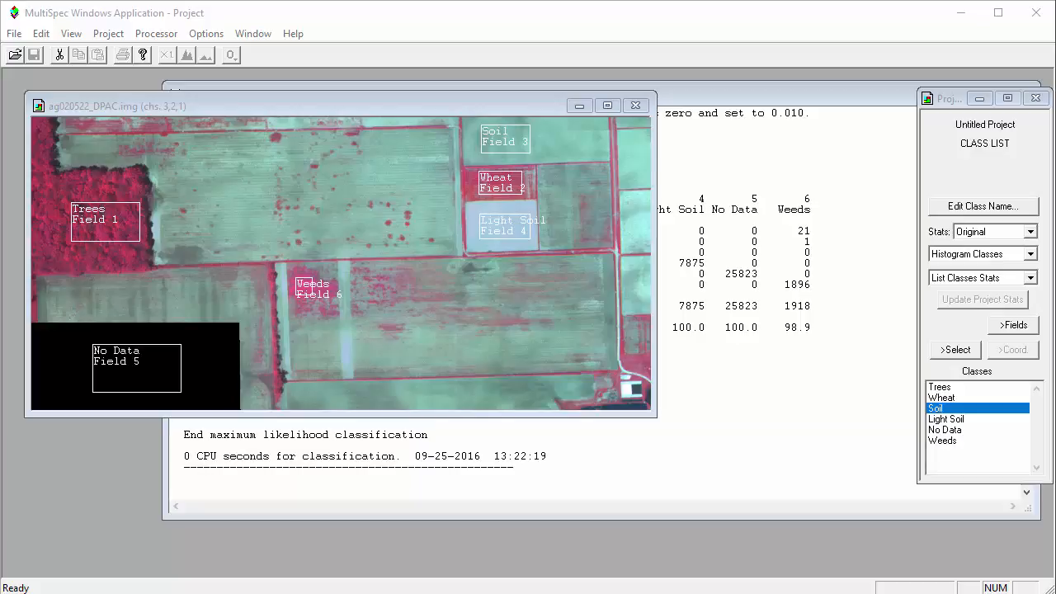
pyautogui.click(692, 461)
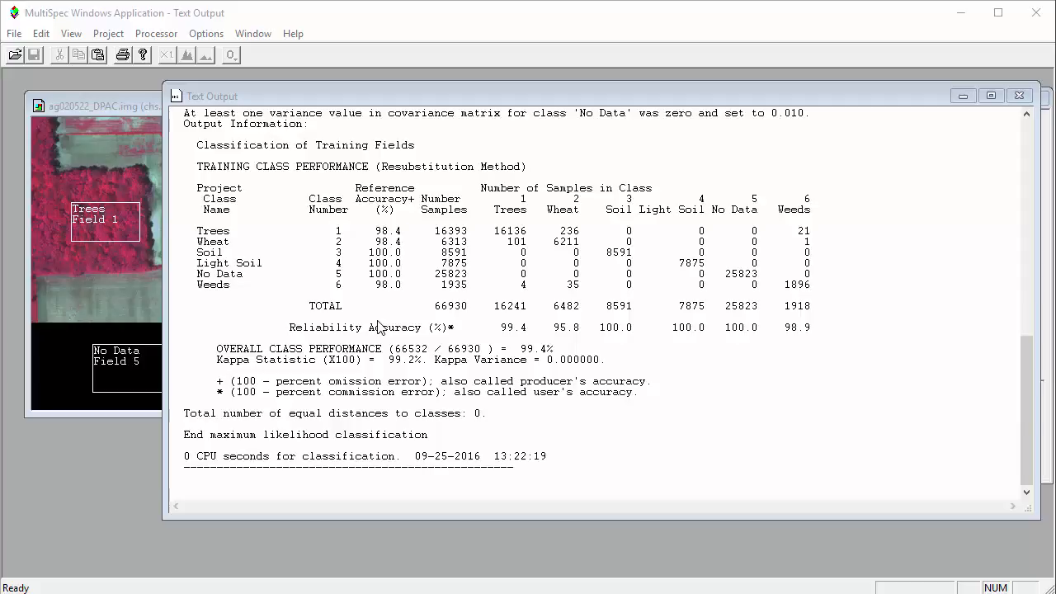
# Run a Maximum Likelihood classification of the whole image instead of the training areas, with an ERDAS .GIS disk file and a probability results file
pyautogui.click(168, 36)
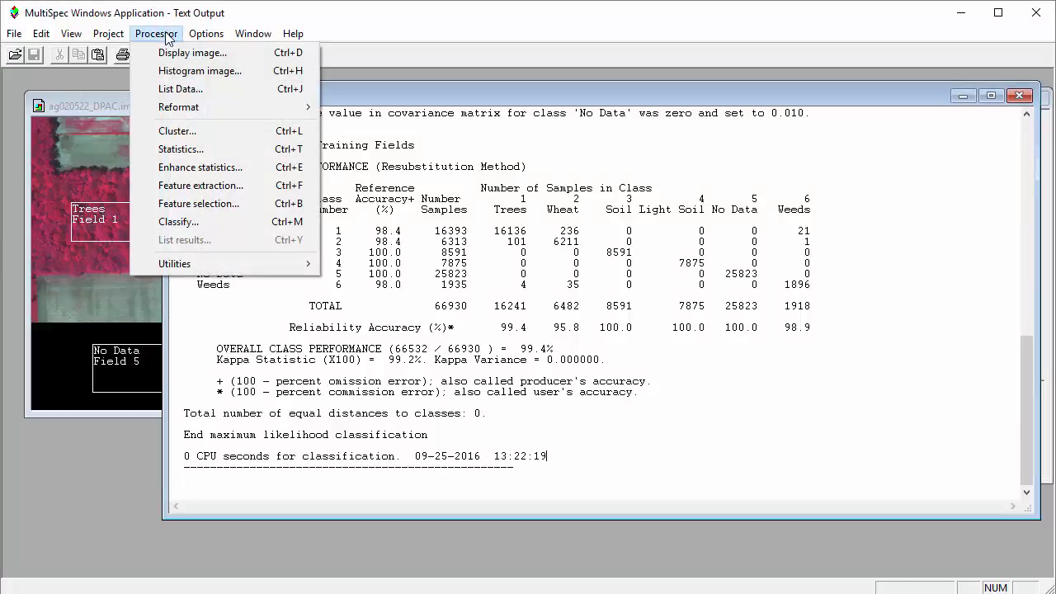
pyautogui.click(198, 220)
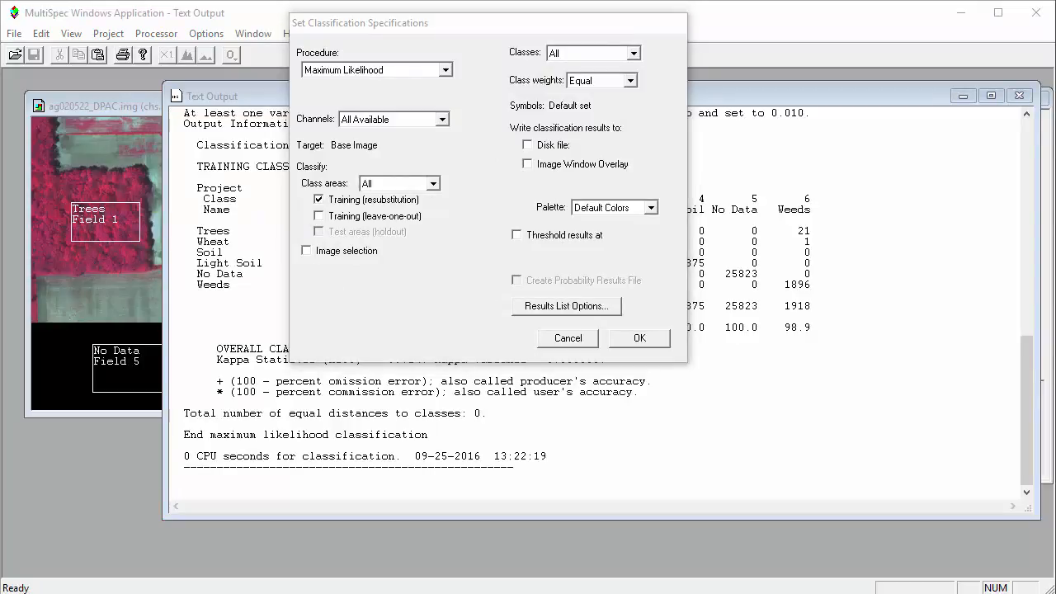
pyautogui.click(381, 206)
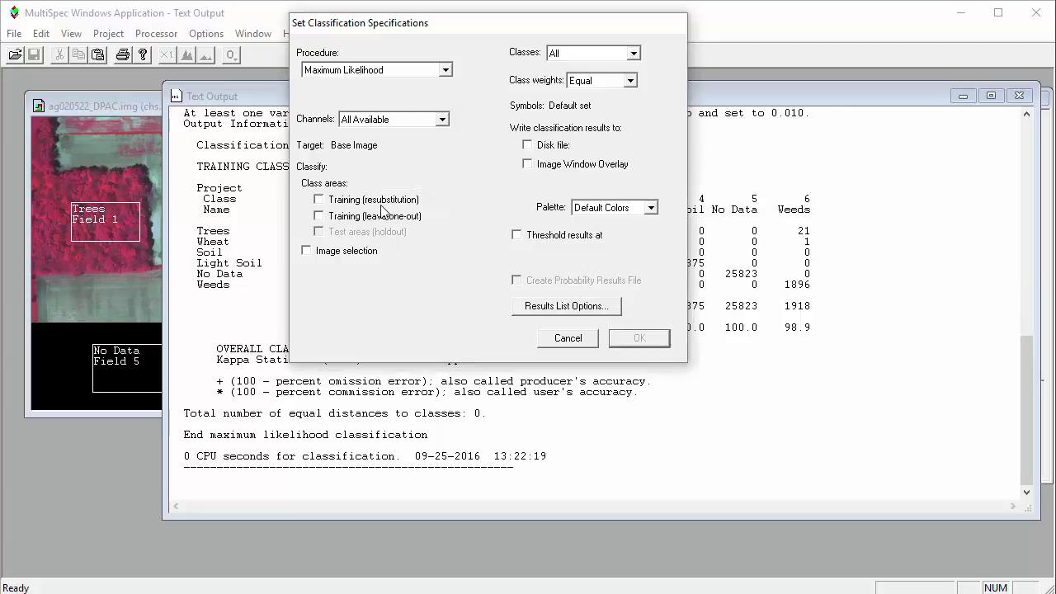
pyautogui.click(344, 251)
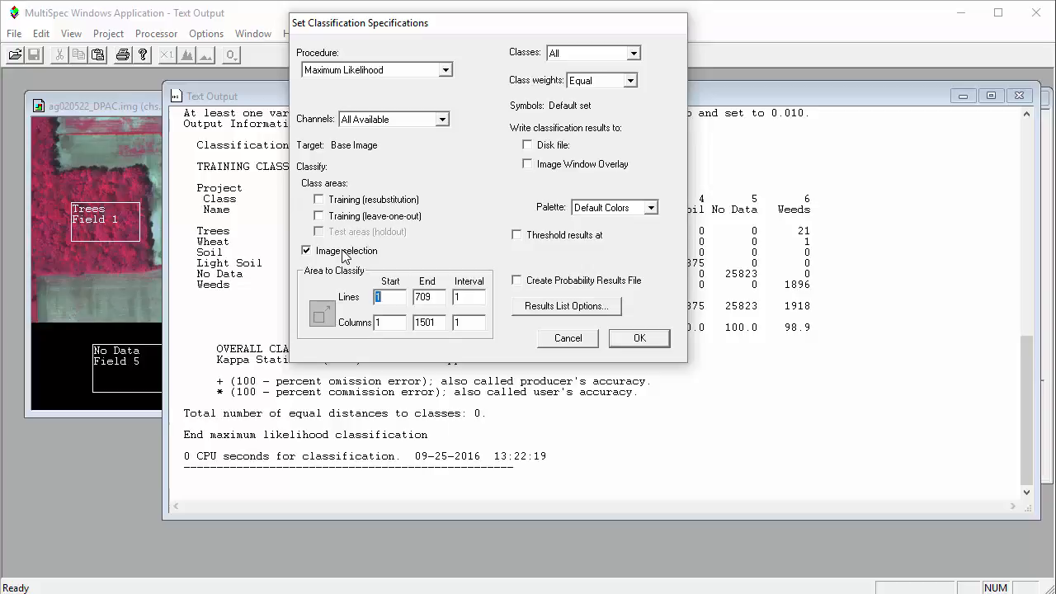
pyautogui.click(540, 155)
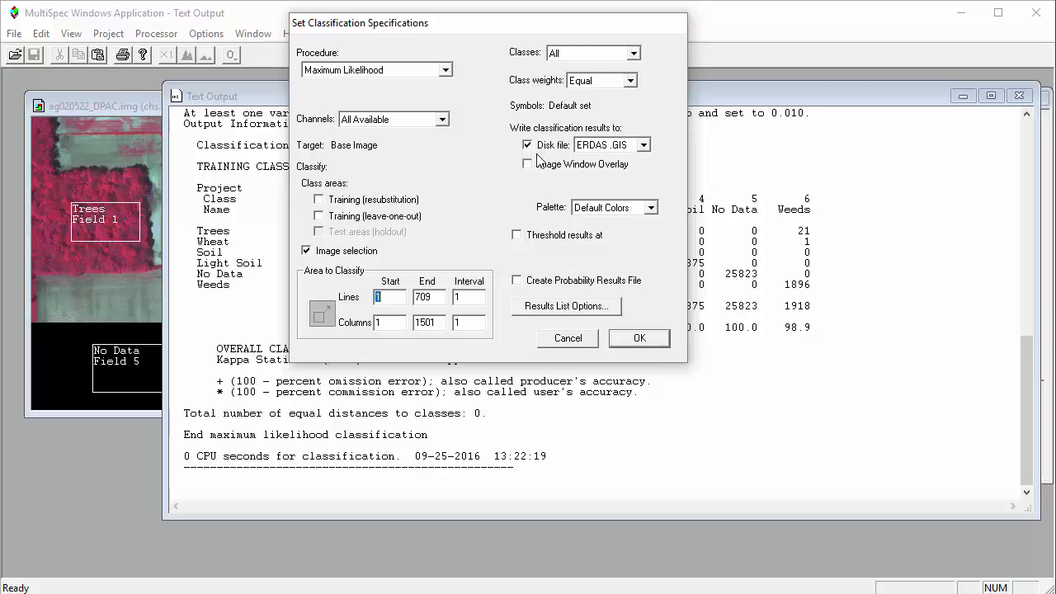
pyautogui.click(537, 282)
pyautogui.click(644, 338)
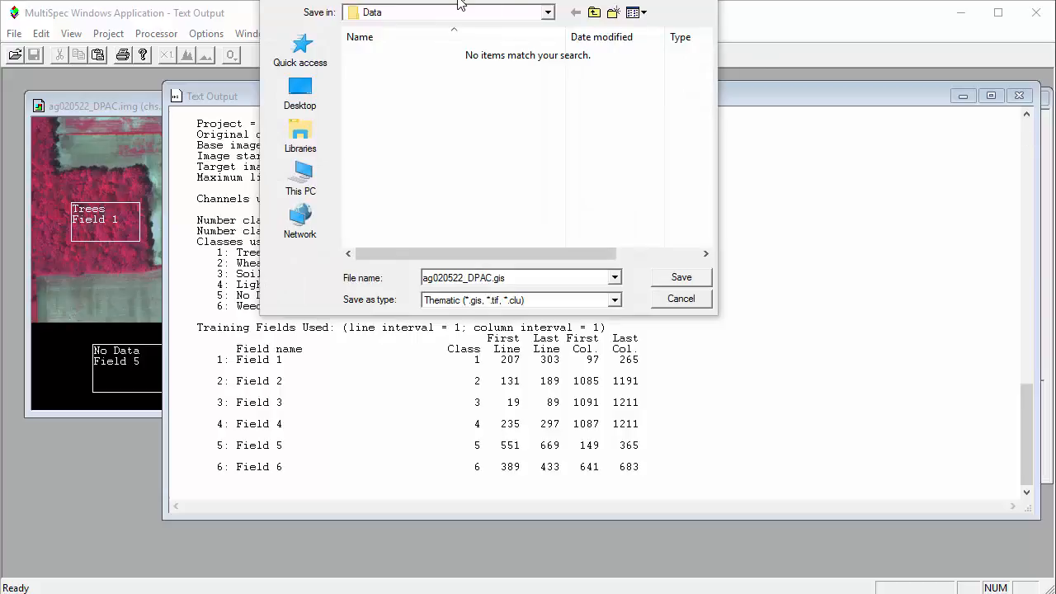
# Save the classification as ag020522_DPAC.gis and the probability map as ag020522_DPACProb.gis in the Data folder
pyautogui.moveTo(460, 4); pyautogui.dragTo(468, 140)
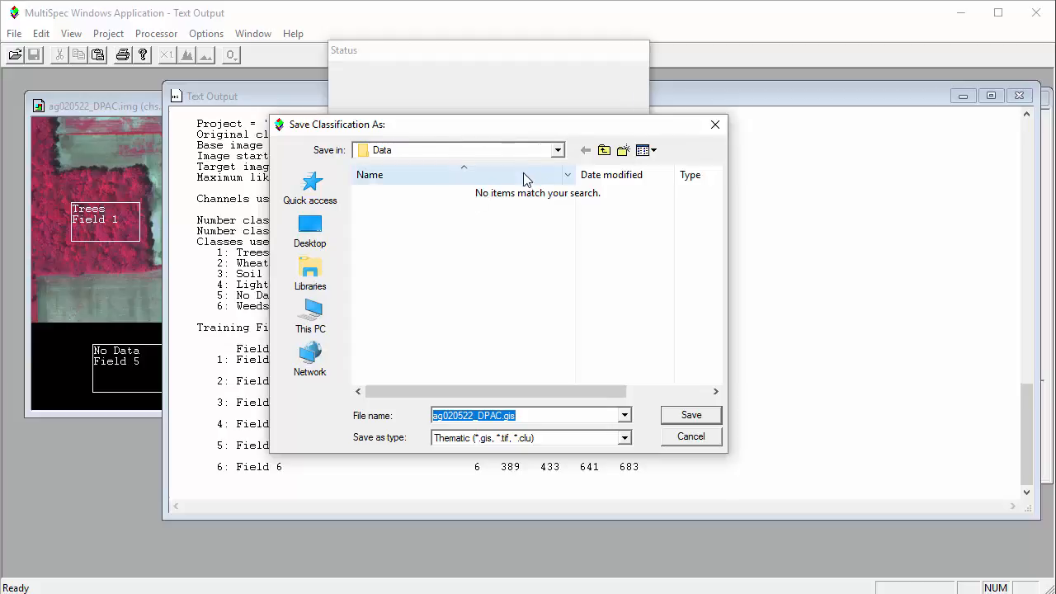
pyautogui.click(558, 150)
pyautogui.click(558, 150)
pyautogui.click(558, 150)
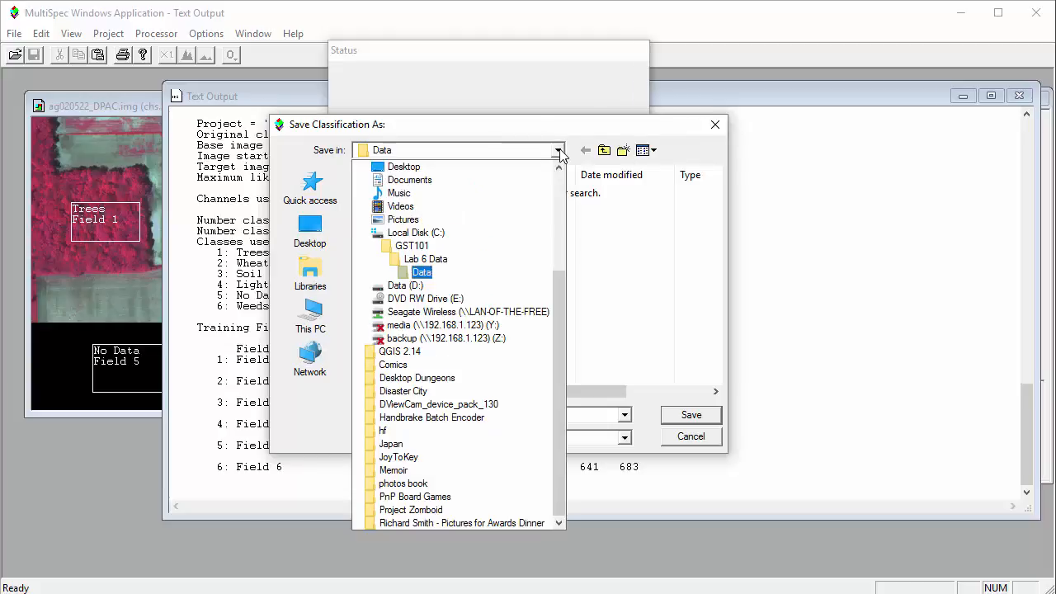
pyautogui.click(678, 146)
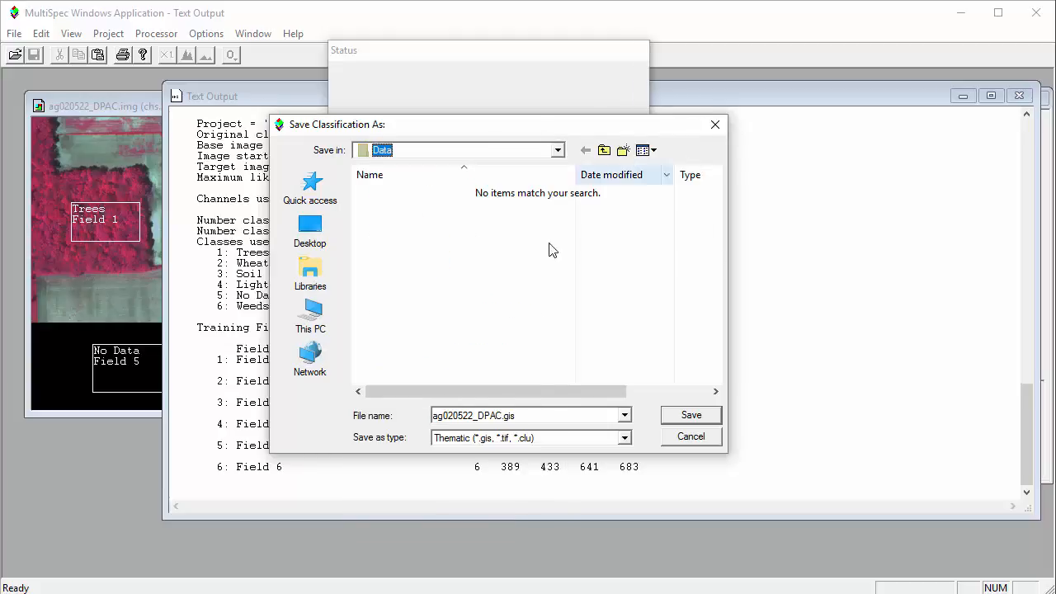
pyautogui.click(692, 416)
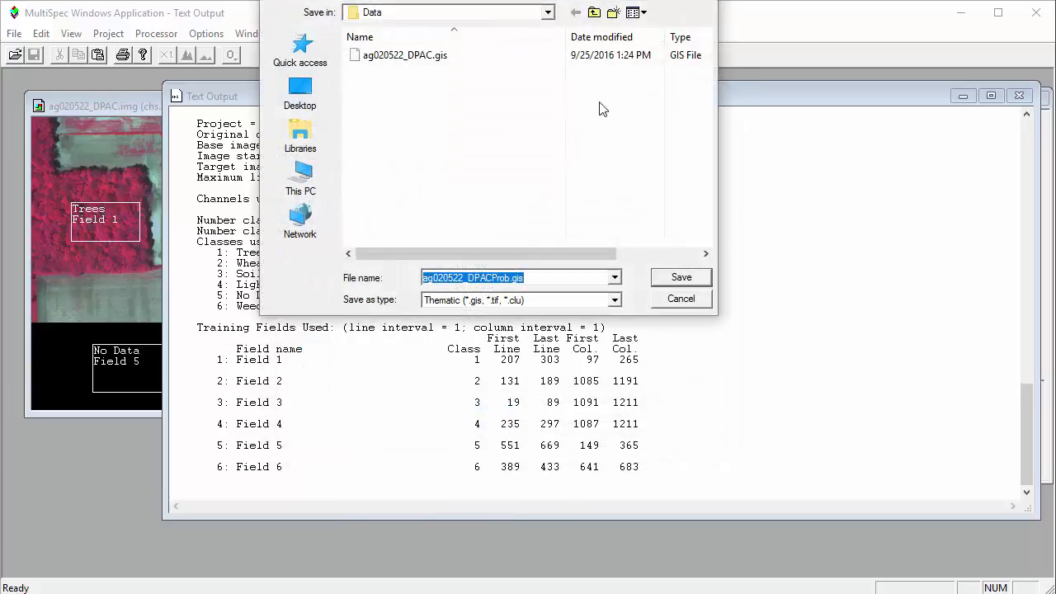
pyautogui.moveTo(595, 3); pyautogui.dragTo(589, 110)
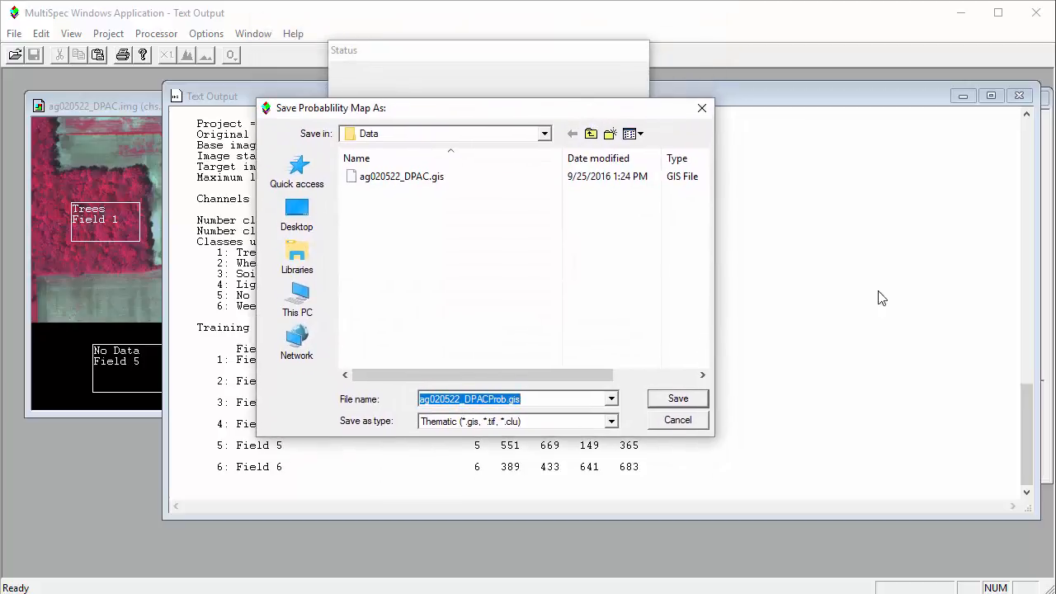
pyautogui.click(679, 399)
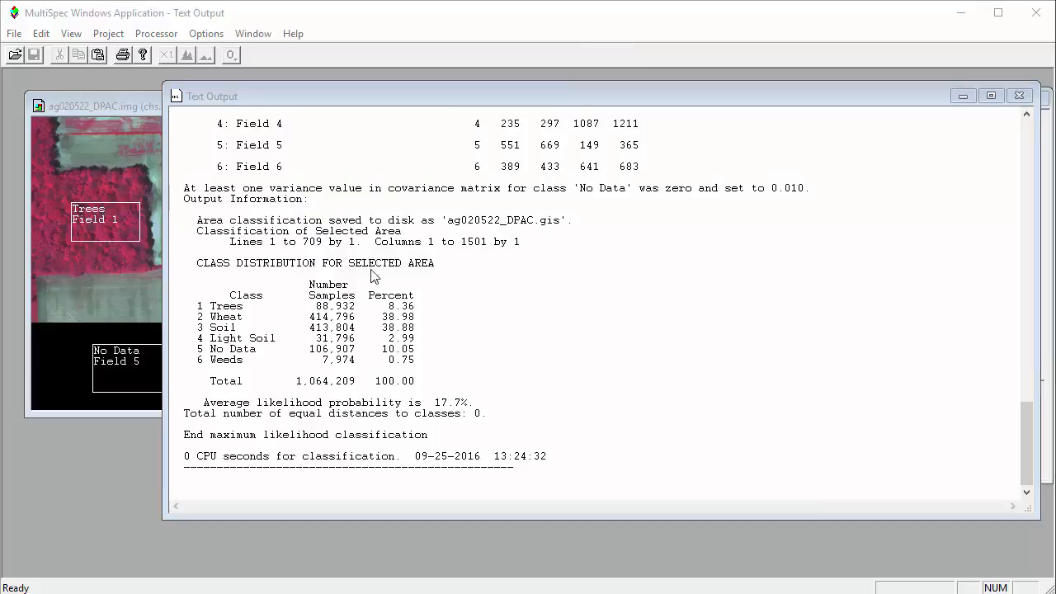
# Save the project as Lab 6.Prj in the Lab 6 Data folder
pyautogui.click(15, 33)
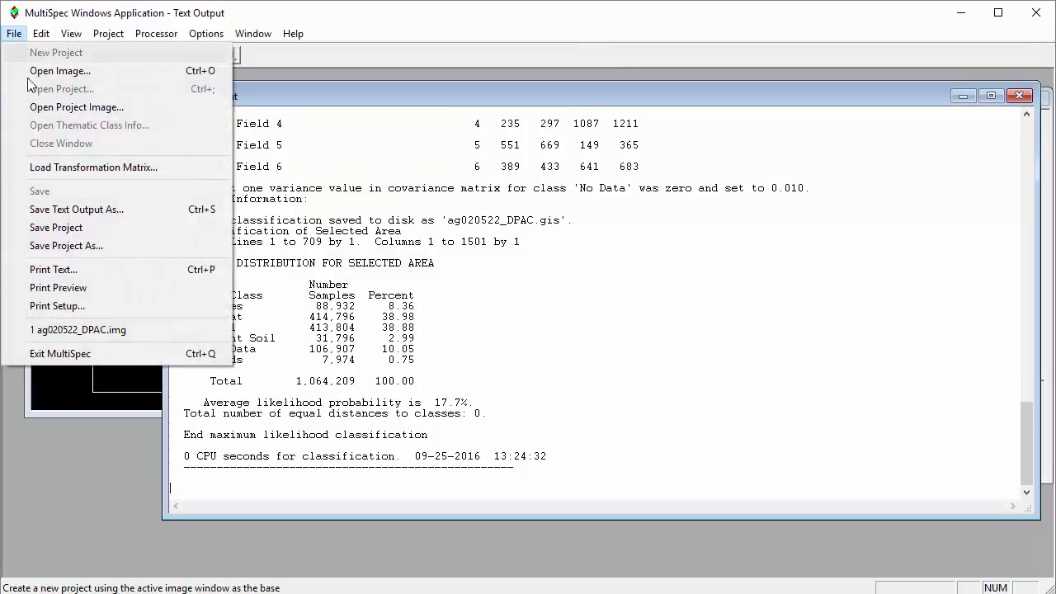
pyautogui.click(74, 244)
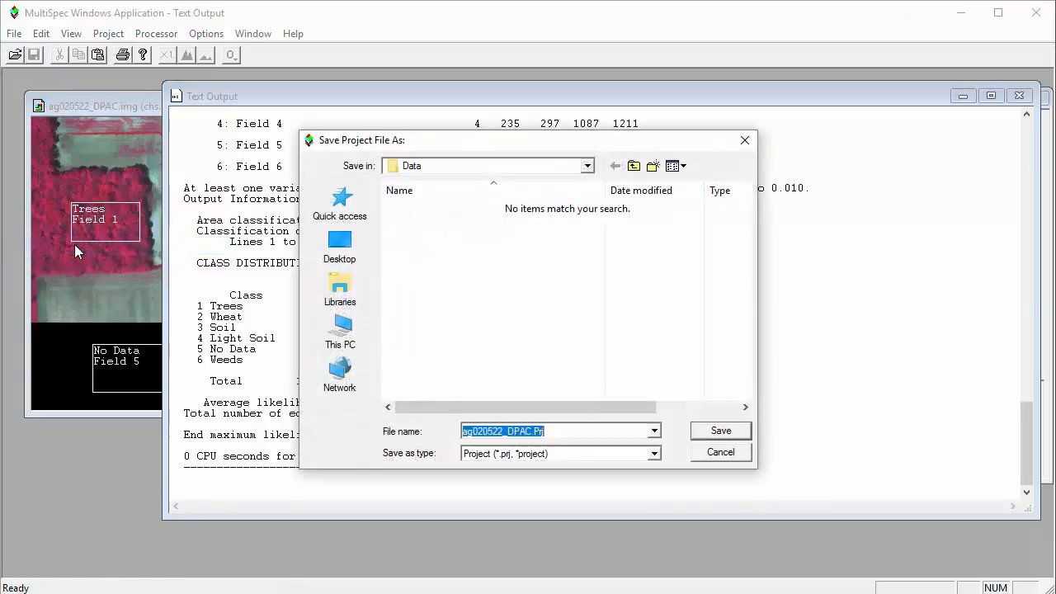
pyautogui.click(633, 166)
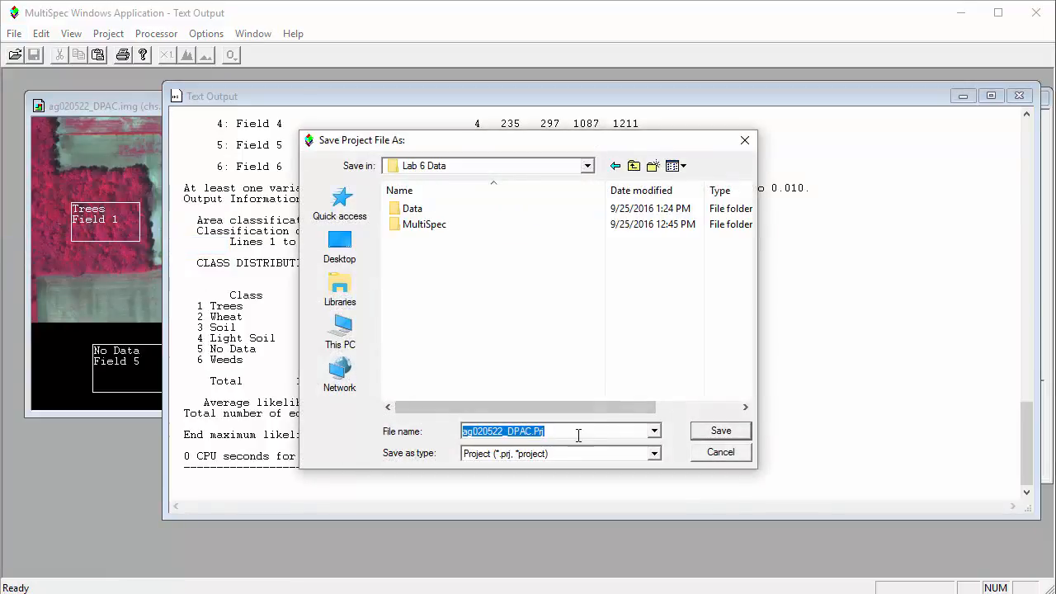
pyautogui.write('Lab 6')
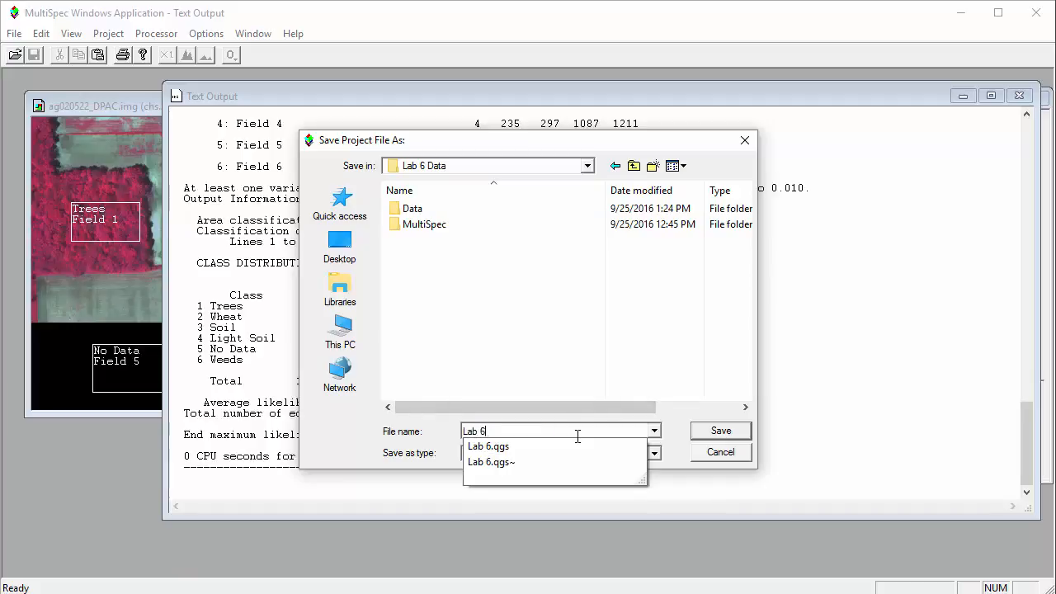
pyautogui.write('.Prj')
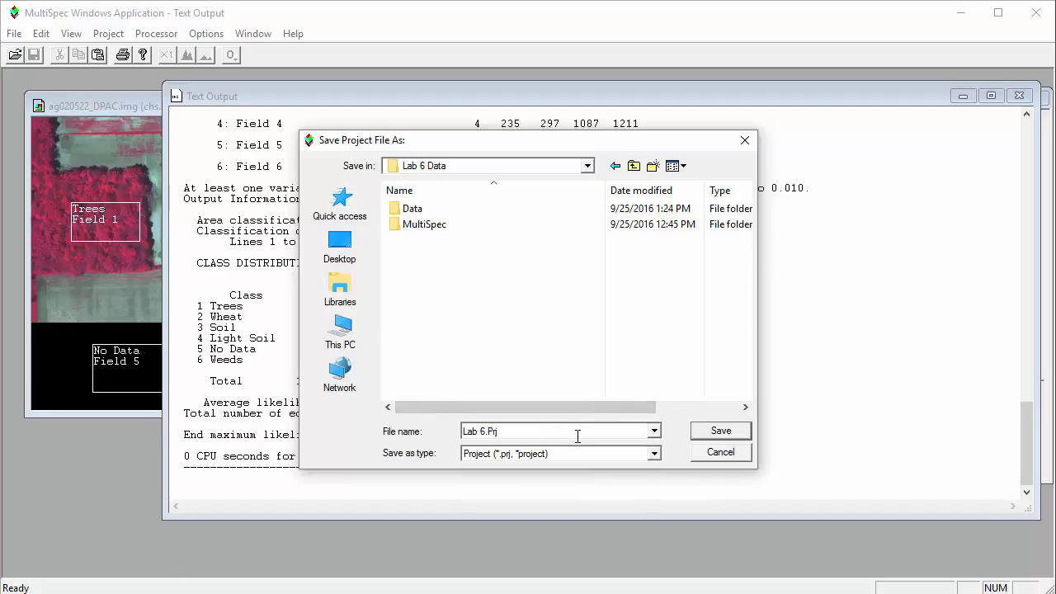
pyautogui.click(716, 432)
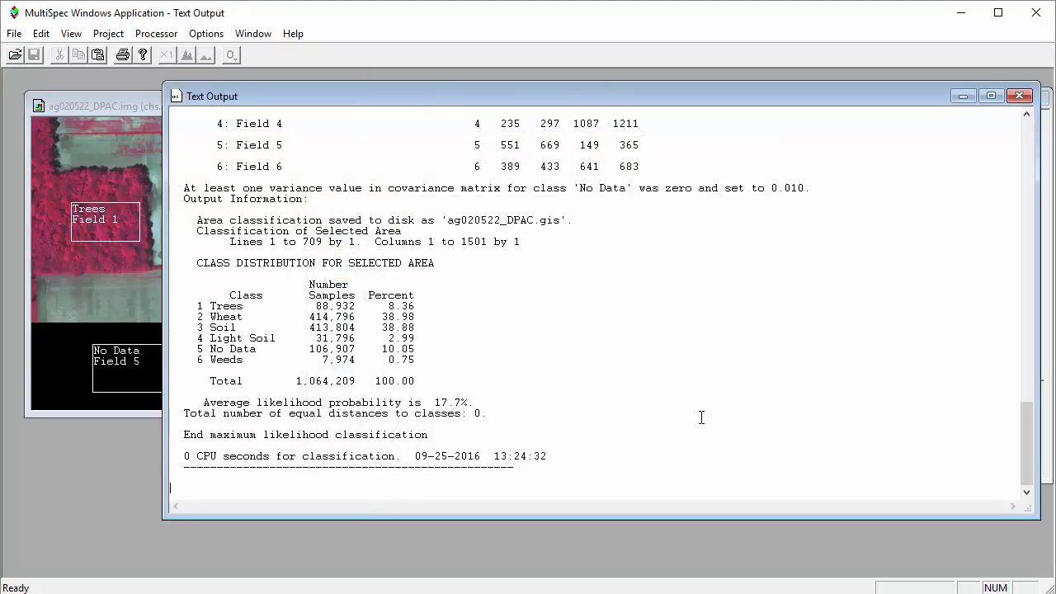
# Open the thematic image ag020522_DPAC.gis from the Data folder and display all its classes with the default display specifications and legend
pyautogui.click(16, 34)
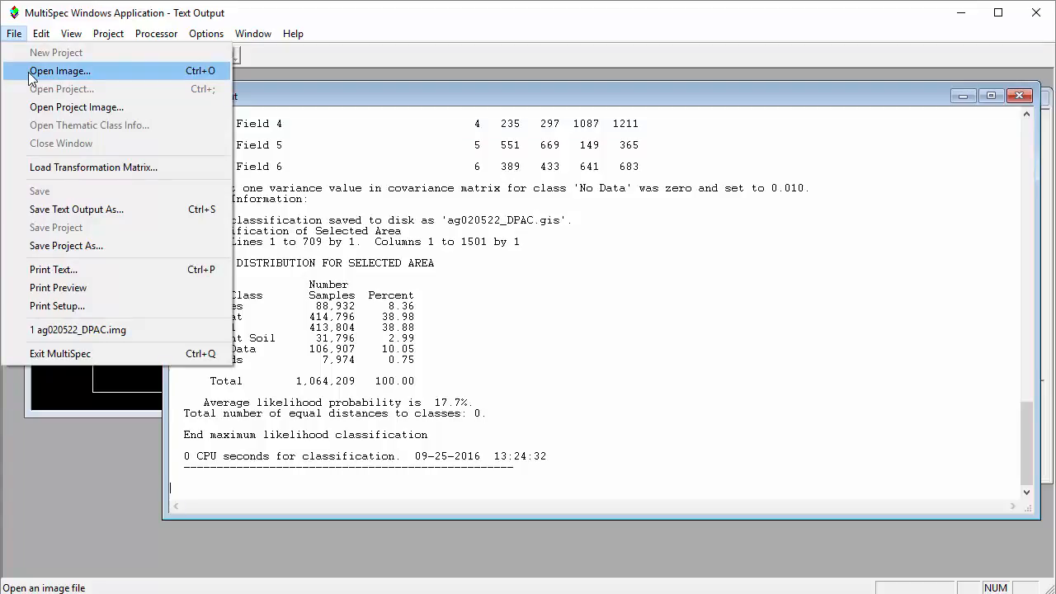
pyautogui.click(31, 73)
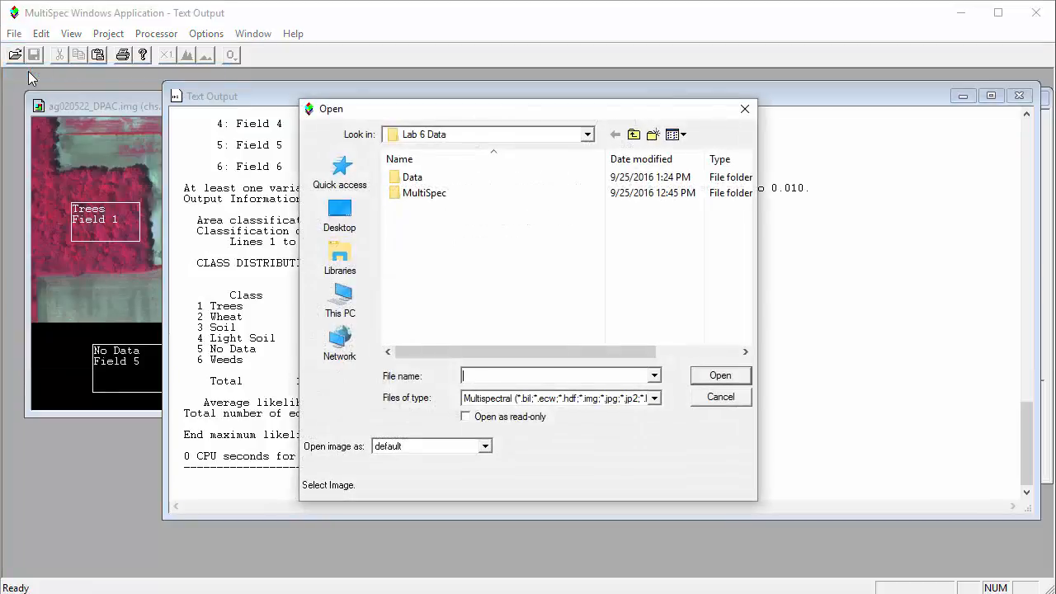
pyautogui.click(653, 400)
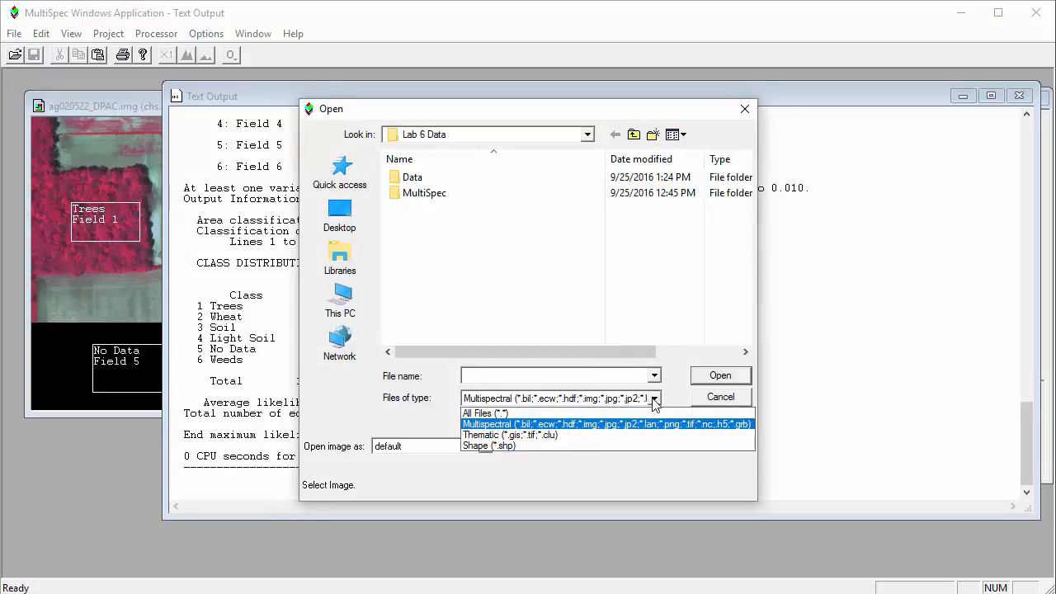
pyautogui.click(551, 435)
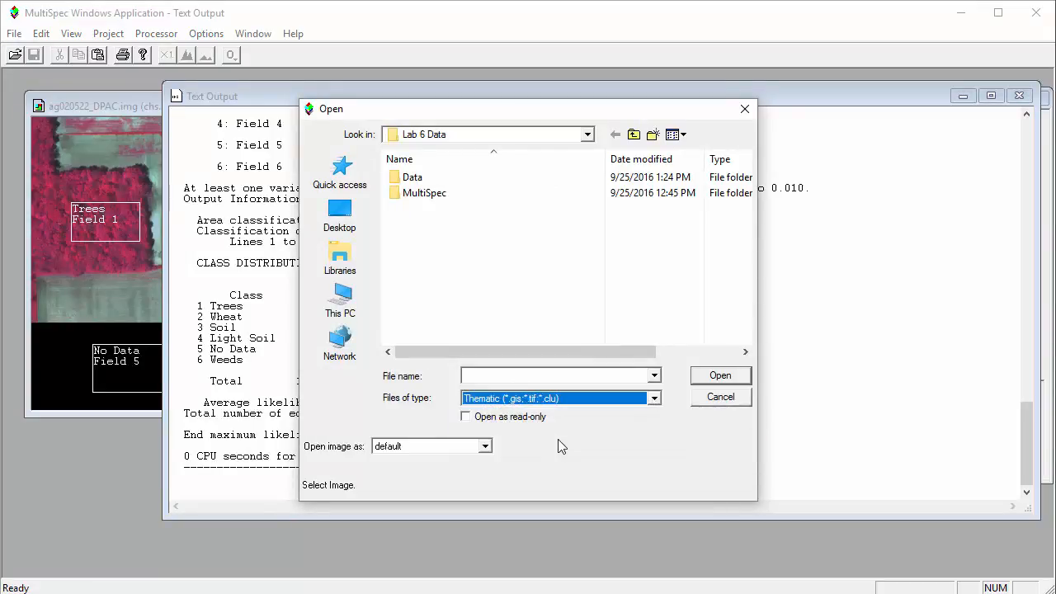
pyautogui.doubleClick(419, 178)
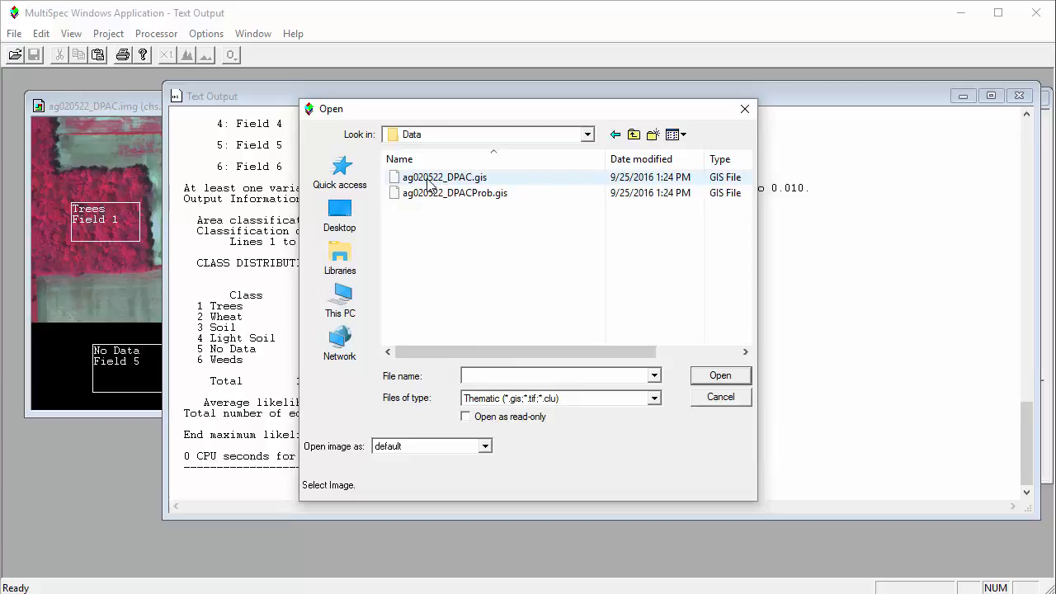
pyautogui.click(432, 183)
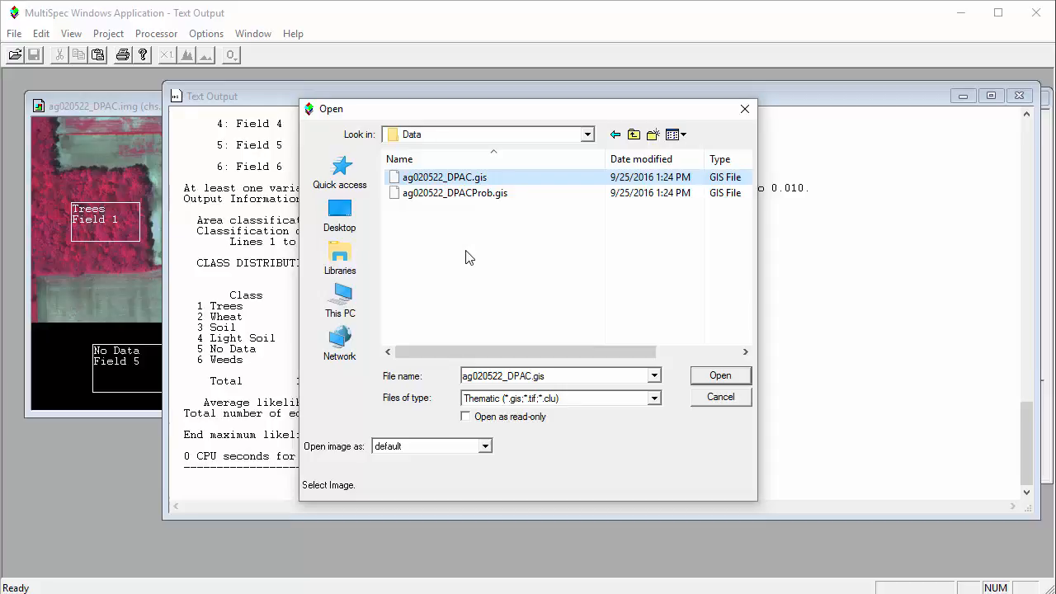
pyautogui.click(719, 375)
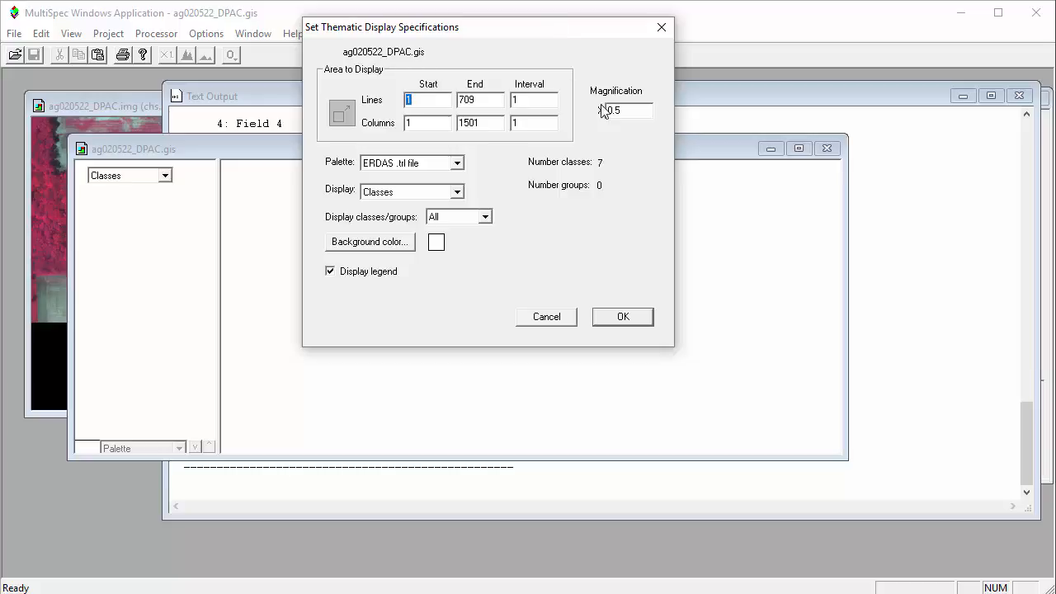
pyautogui.click(622, 317)
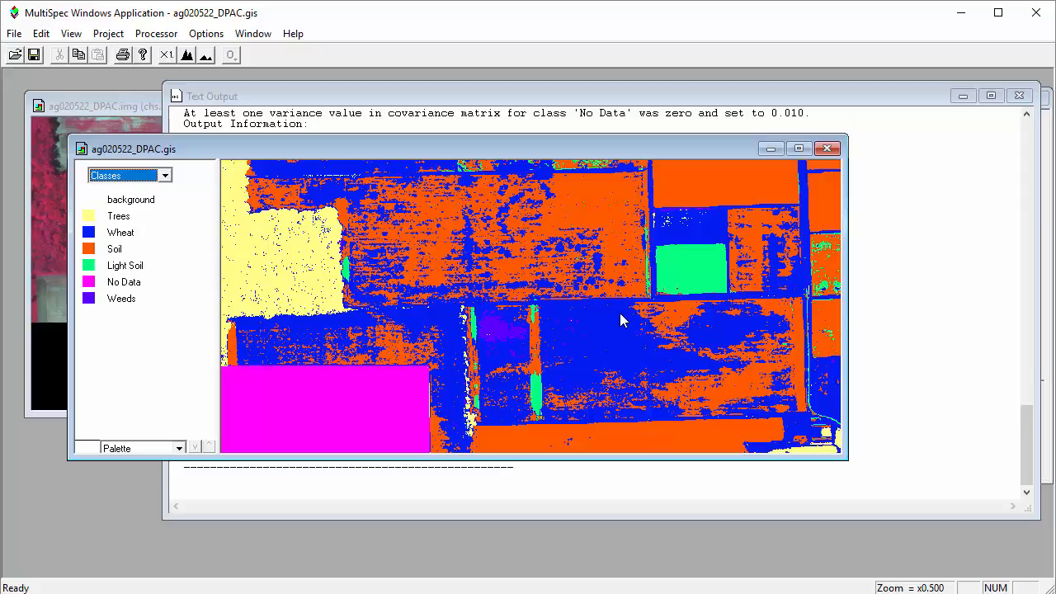
# Add the thematic image to the project as an associated image and set the outline color of the selected areas to Black
pyautogui.click(108, 34)
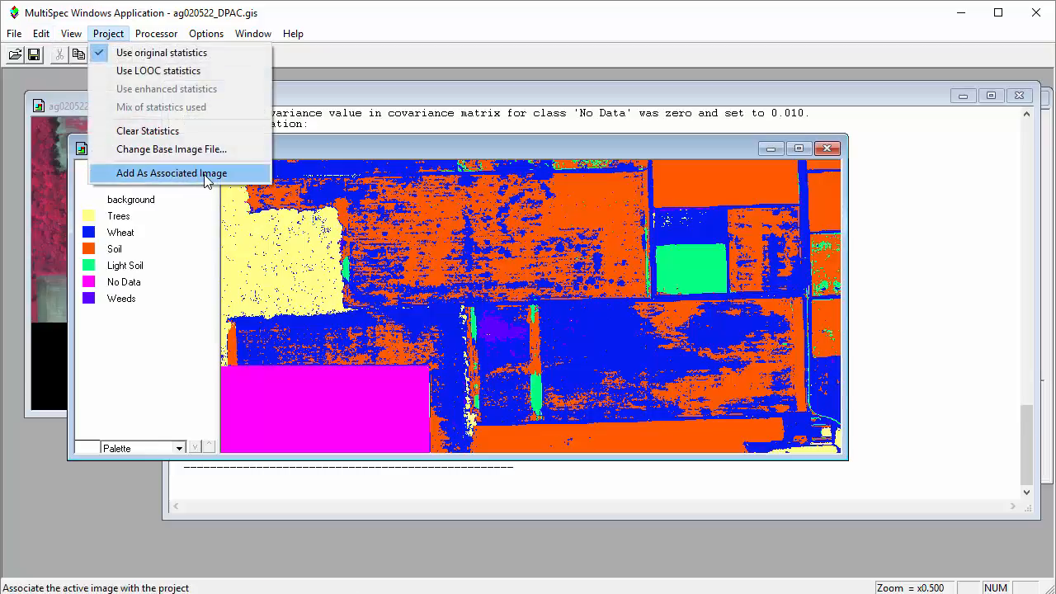
pyautogui.click(207, 182)
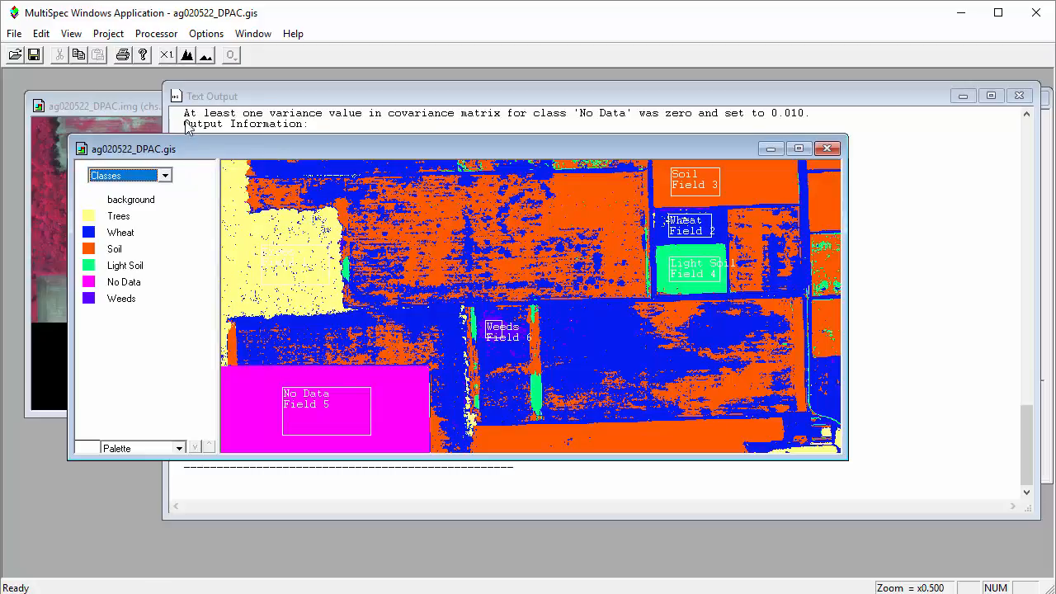
pyautogui.click(172, 37)
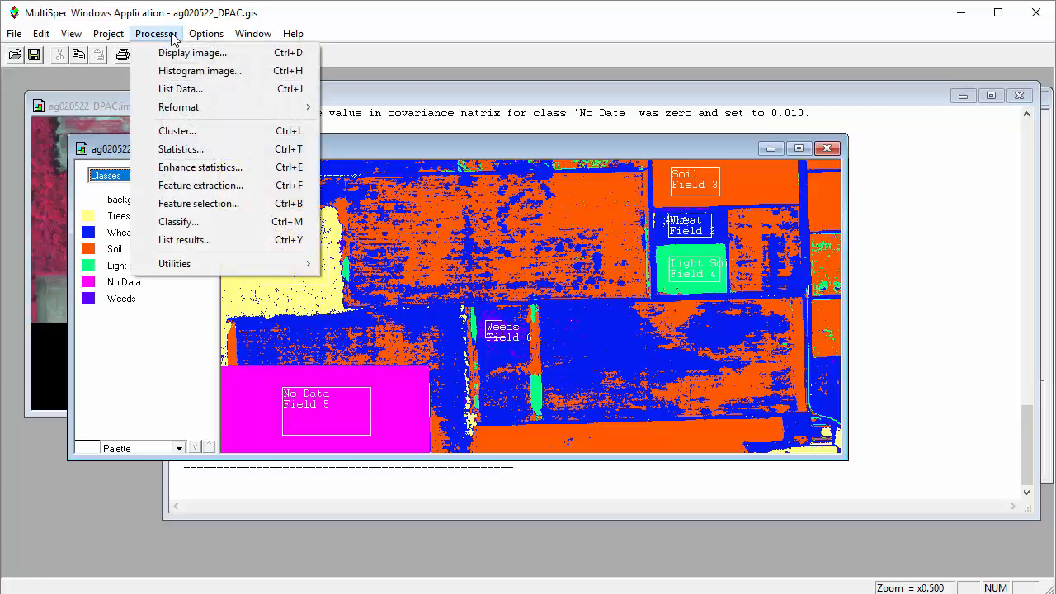
pyautogui.click(217, 150)
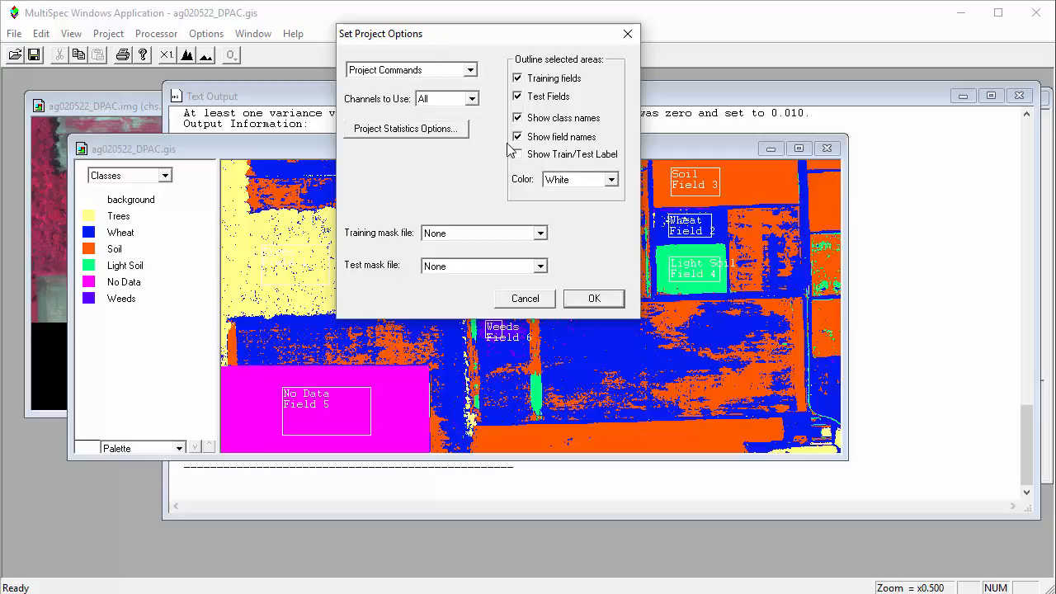
pyautogui.click(611, 179)
pyautogui.click(604, 195)
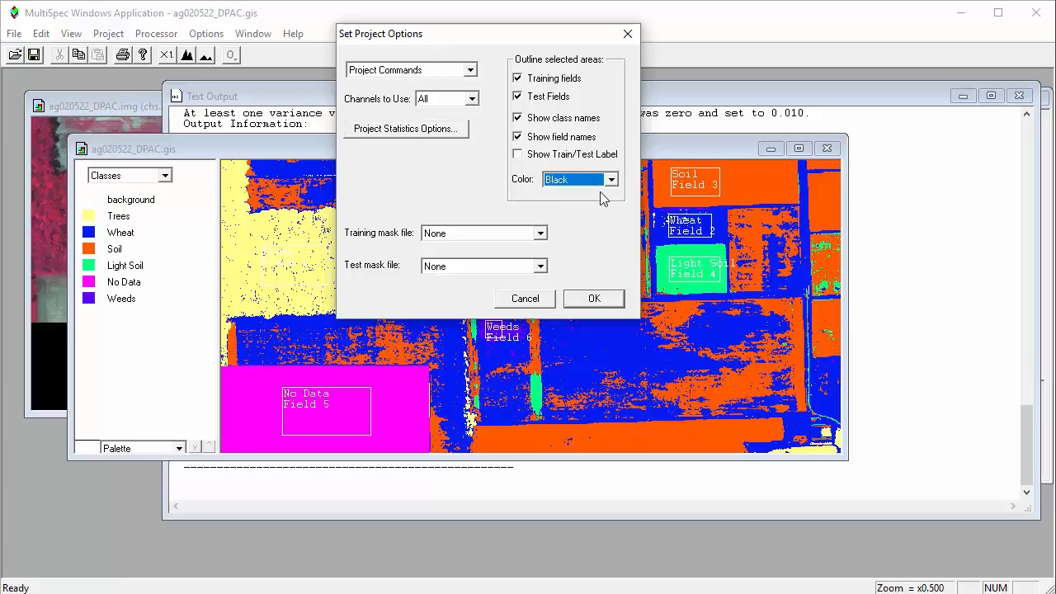
pyautogui.click(586, 302)
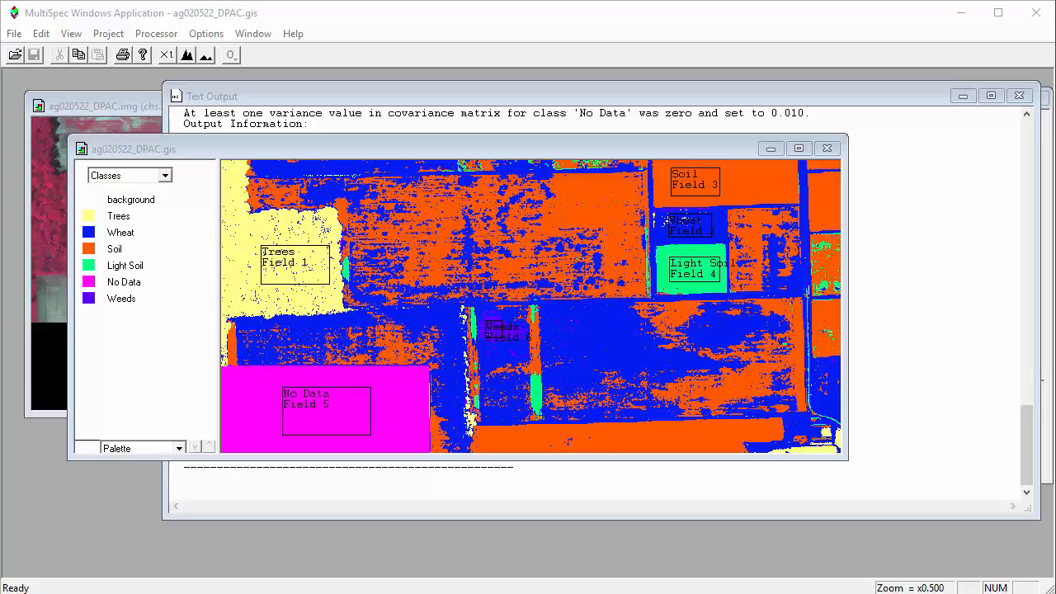
# Flash the Wheat and Soil classes from the legend to examine where each one occurs in the classified image
pyautogui.click(160, 156)
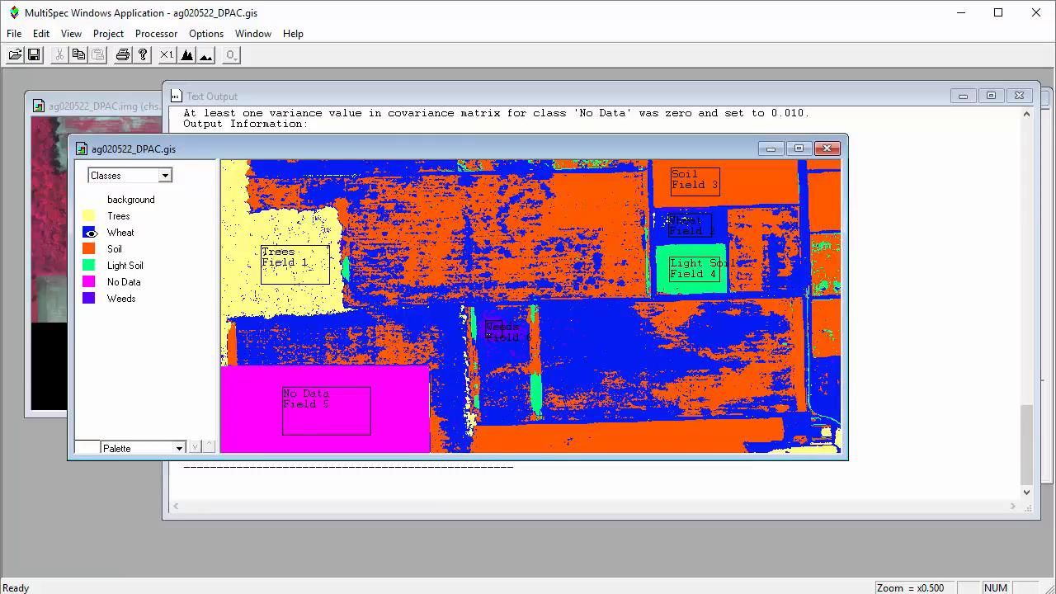
pyautogui.click(83, 233)
pyautogui.click(83, 233)
pyautogui.click(90, 232)
pyautogui.click(91, 233)
pyautogui.click(91, 251)
pyautogui.click(91, 251)
pyautogui.click(91, 251)
pyautogui.click(91, 251)
pyautogui.doubleClick(91, 251)
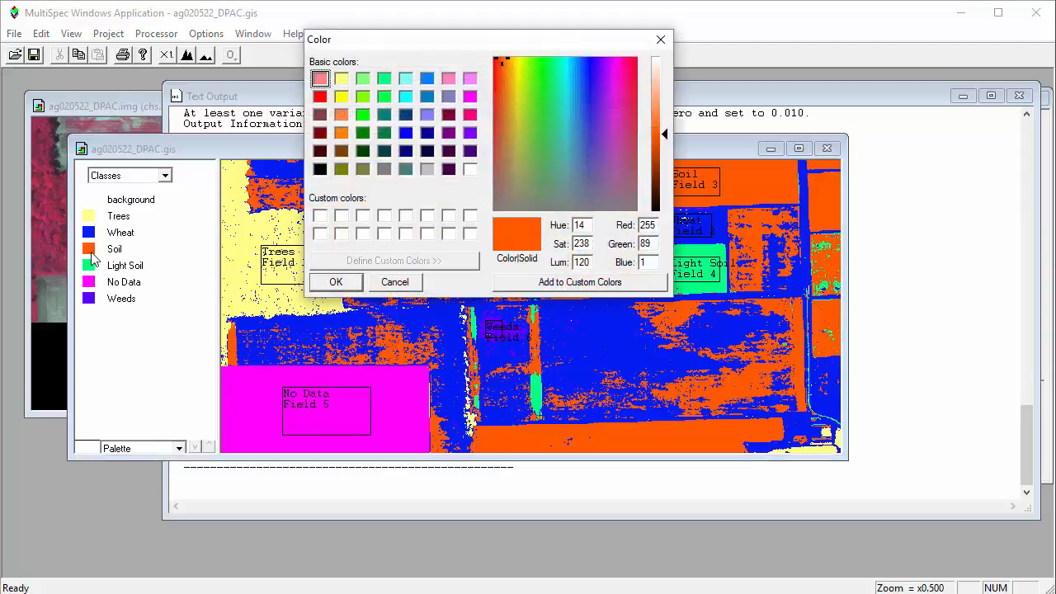
pyautogui.moveTo(418, 45); pyautogui.dragTo(382, 83)
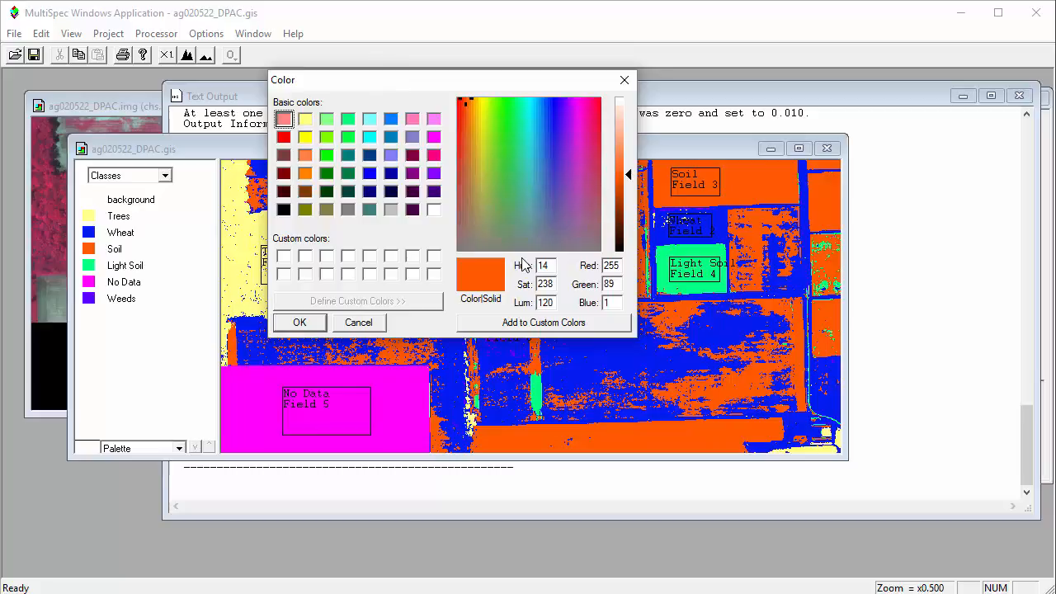
pyautogui.click(623, 82)
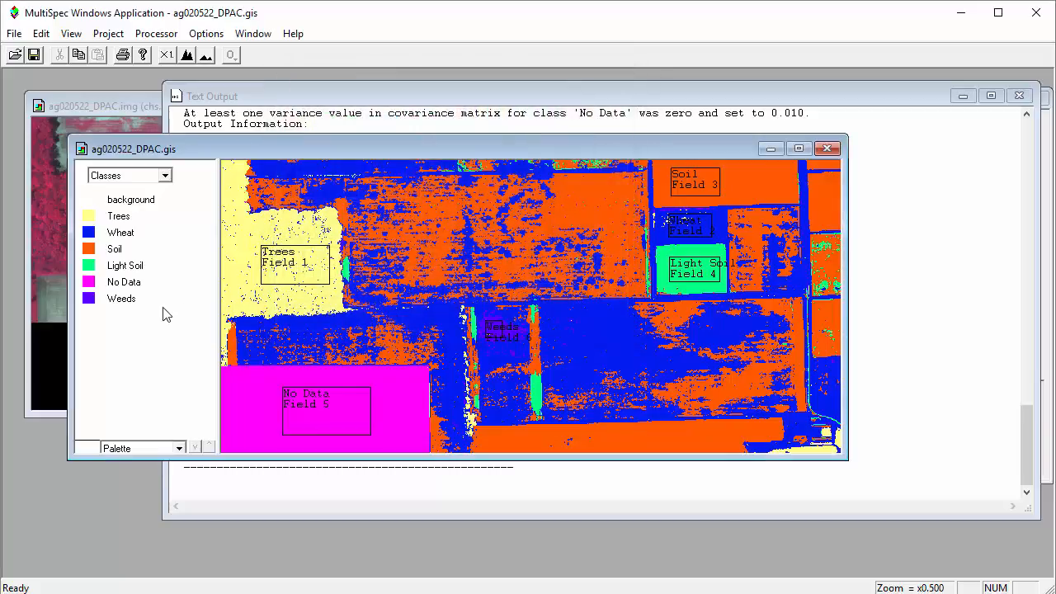
# Change the Trees class color in the thematic image to bright green (Red 0, Green 255, Blue 0)
pyautogui.doubleClick(90, 221)
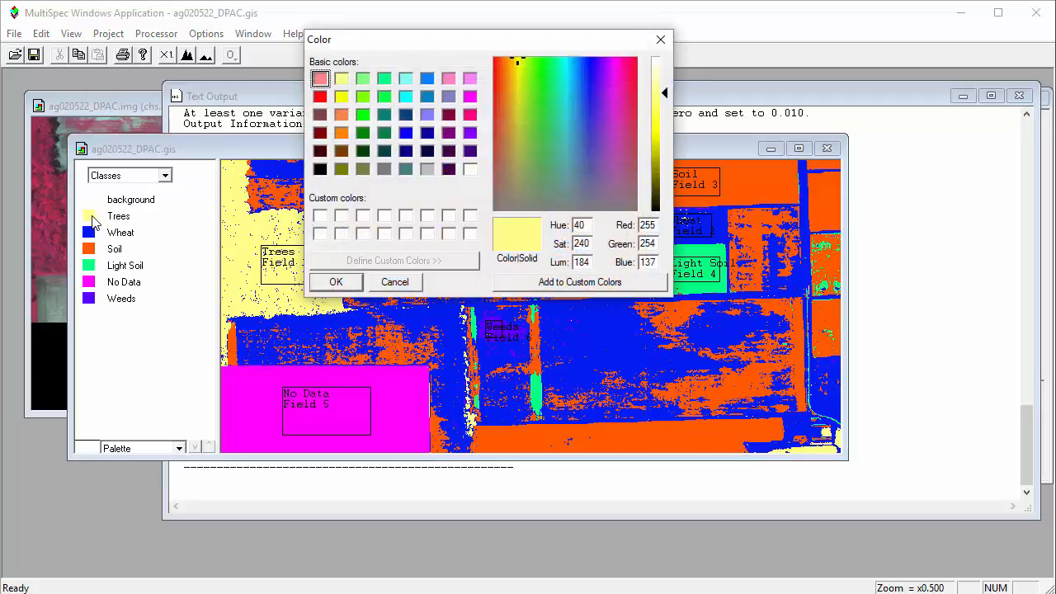
pyautogui.click(384, 116)
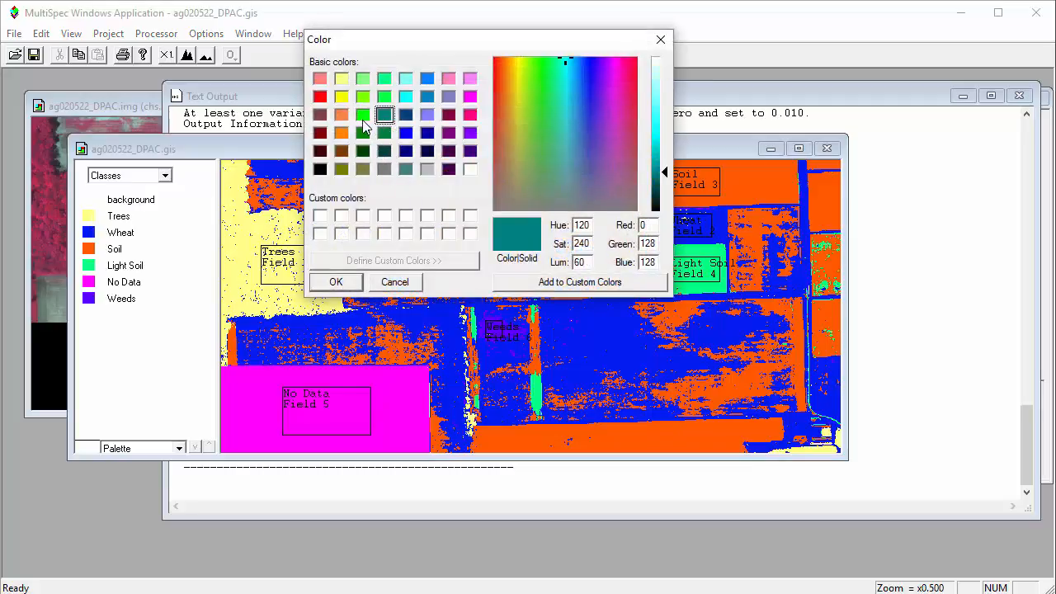
pyautogui.click(362, 116)
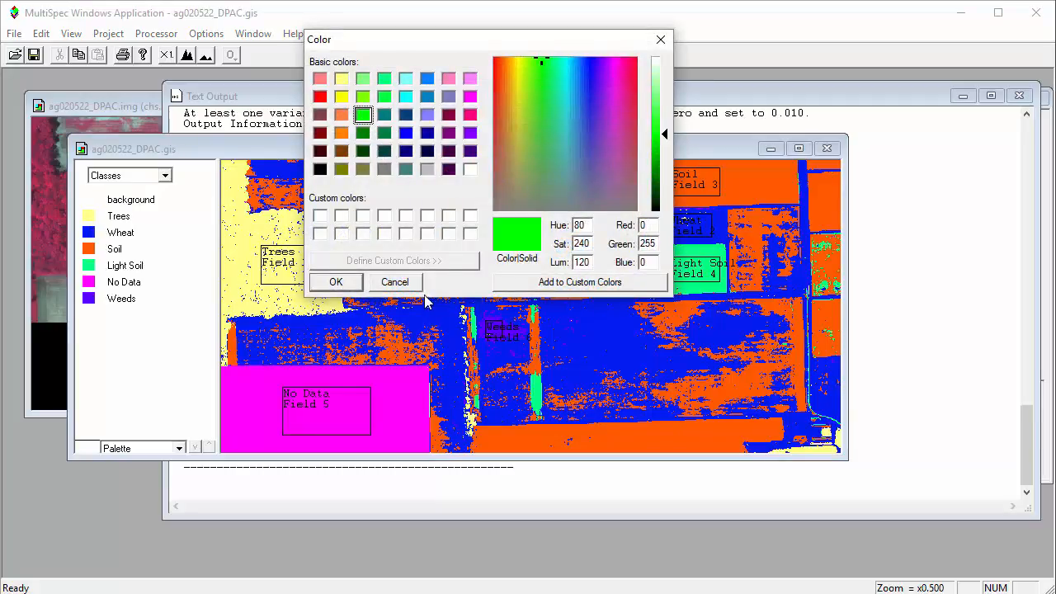
pyautogui.click(337, 282)
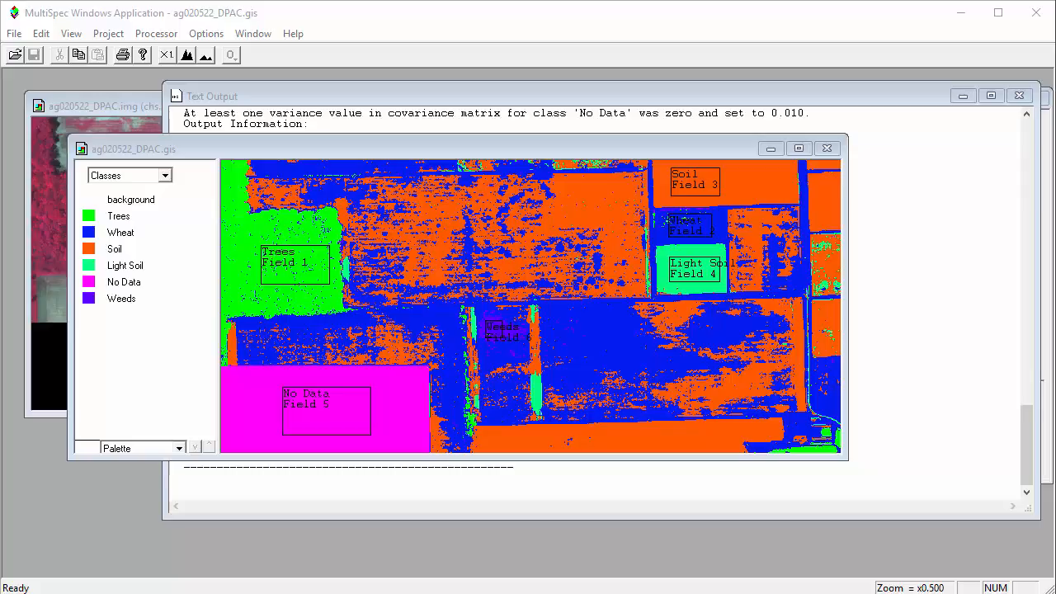
pyautogui.click(967, 426)
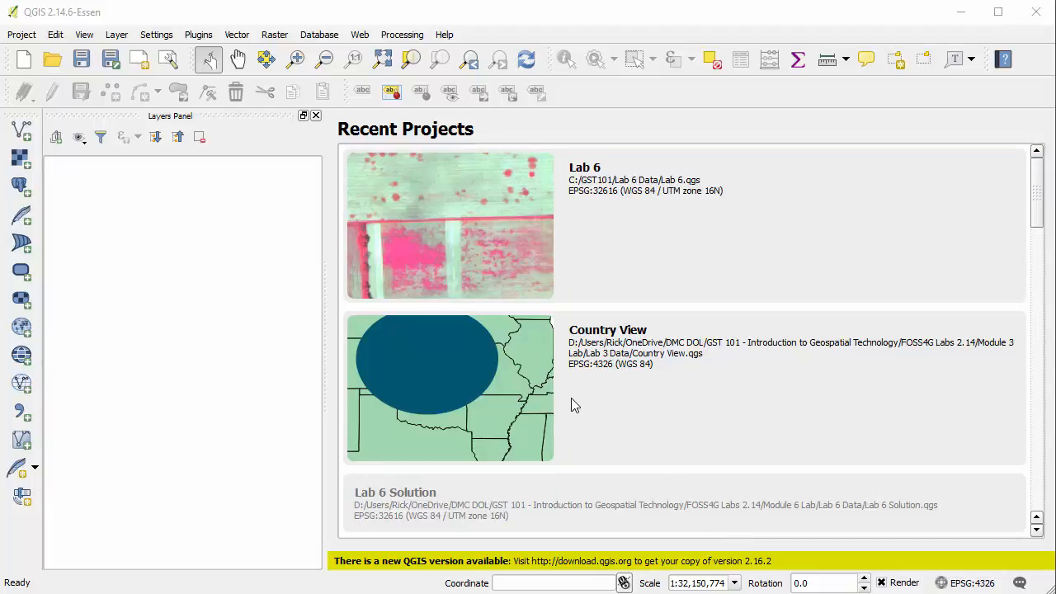
# Switch to QGIS, add ag020522_DPAC.gis from the Data folder as a raster layer, and set the project CRS from that layer
pyautogui.click(21, 159)
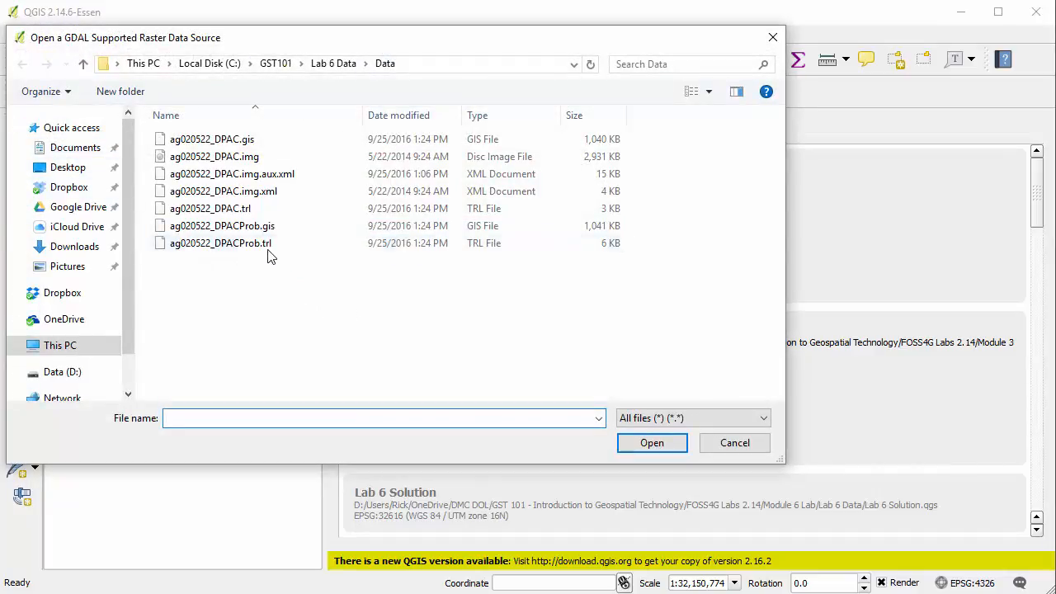
pyautogui.click(272, 144)
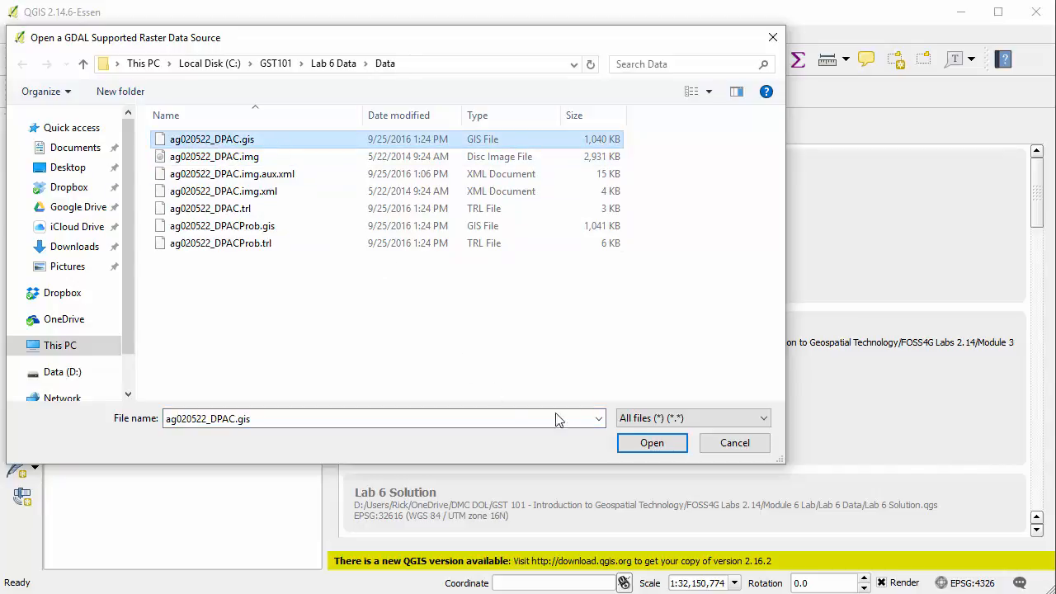
pyautogui.click(677, 419)
pyautogui.click(660, 43)
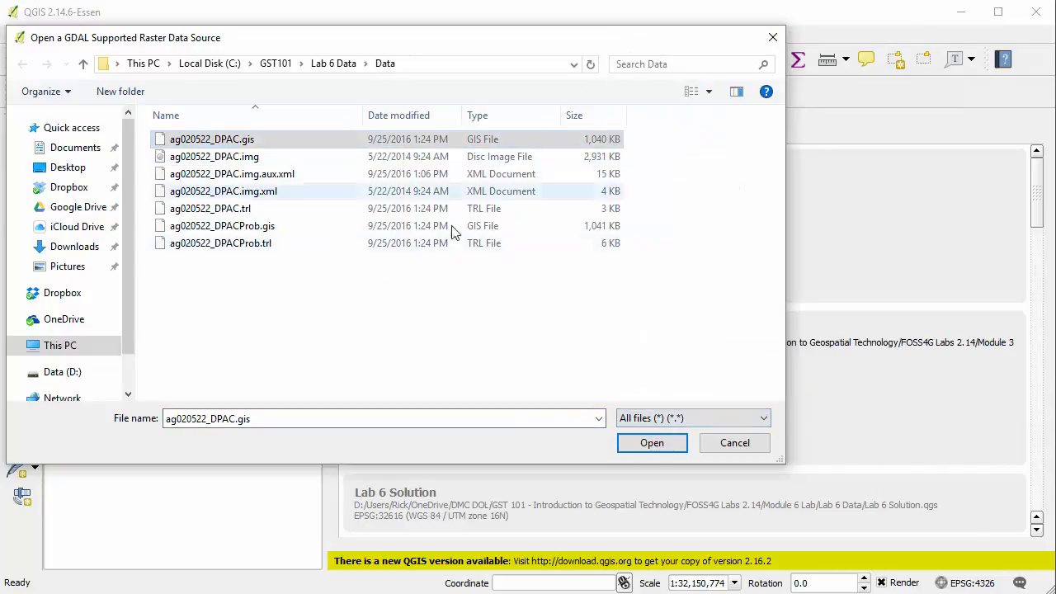
pyautogui.click(651, 444)
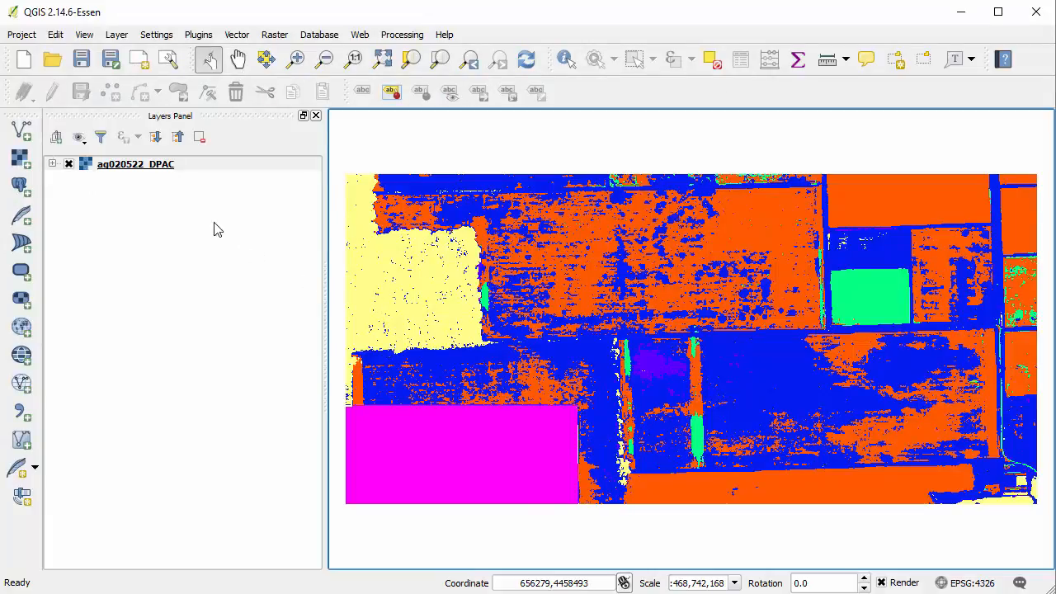
pyautogui.rightClick(138, 165)
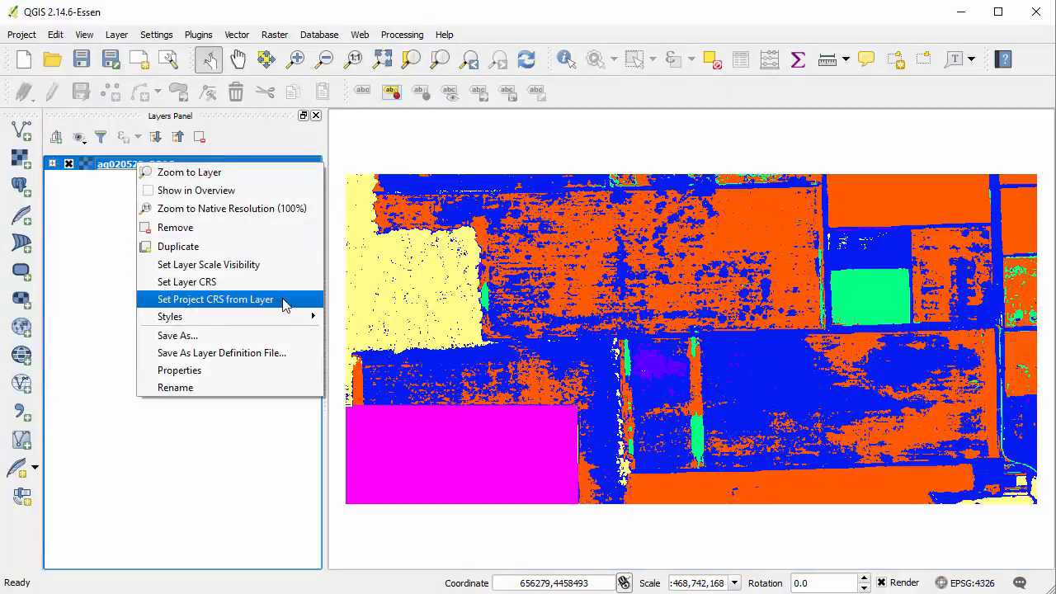
pyautogui.click(283, 302)
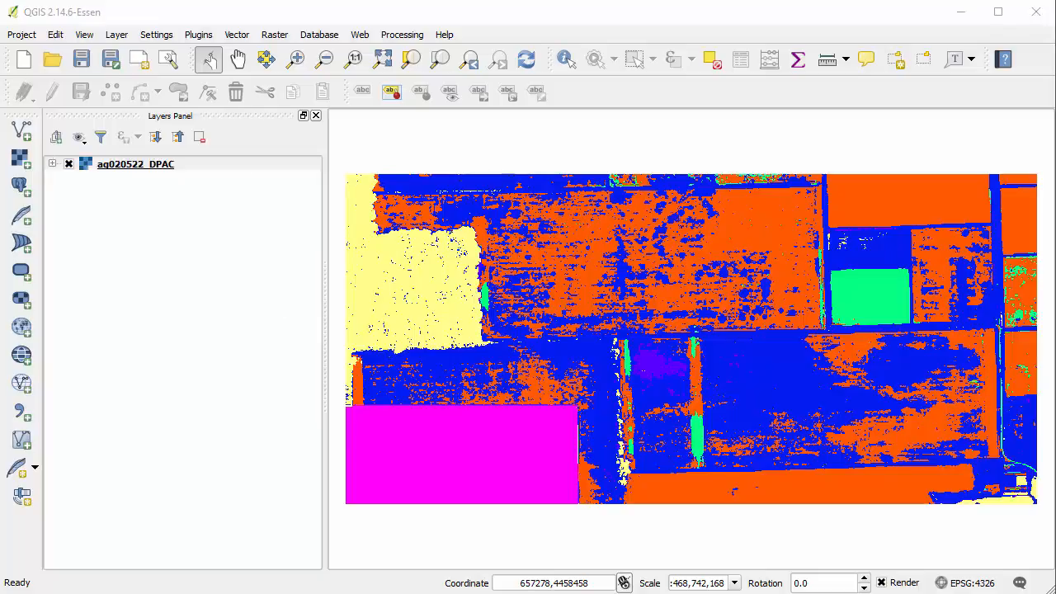
# Open the style properties of the ag020522_DPAC layer and set its render type to Singleband pseudocolor
pyautogui.doubleClick(159, 166)
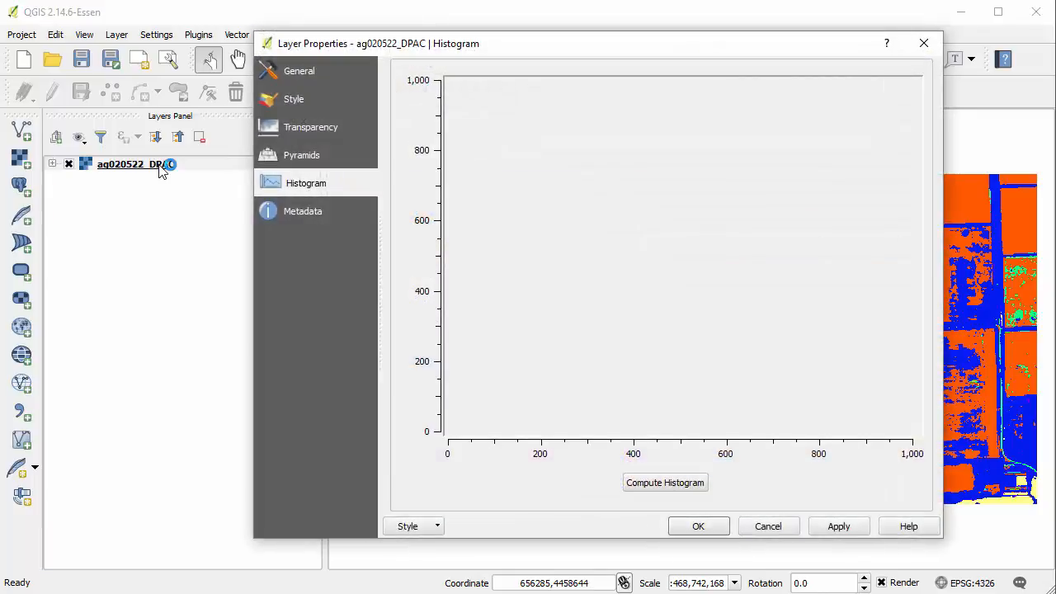
pyautogui.click(299, 101)
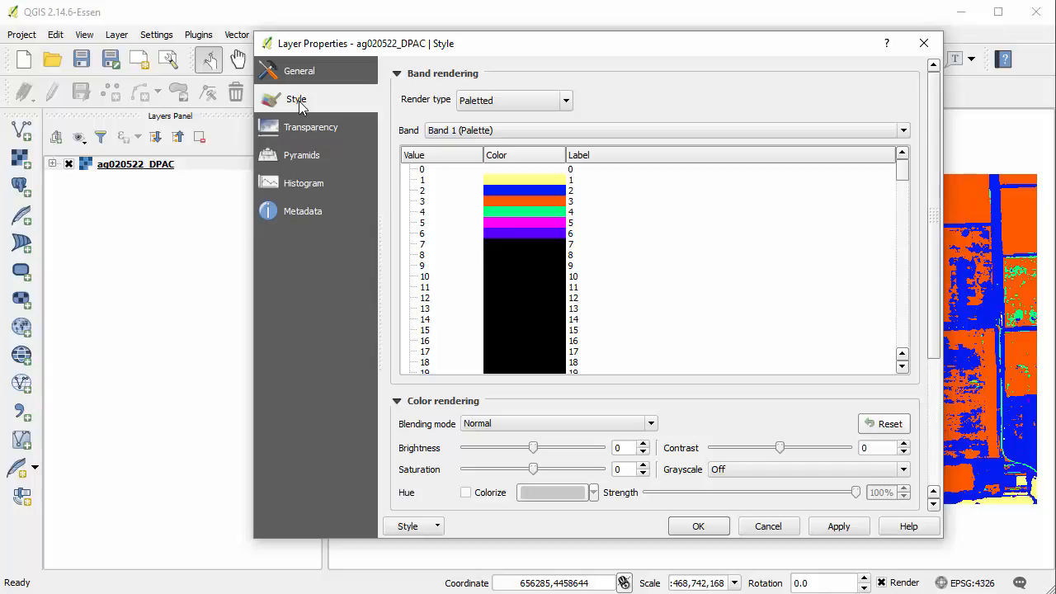
pyautogui.click(503, 100)
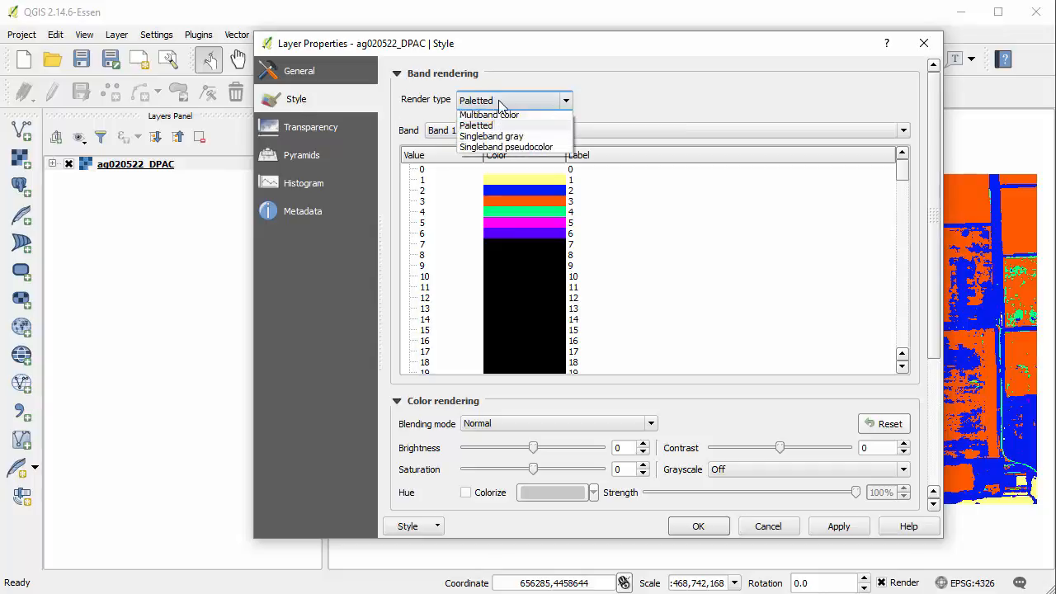
pyautogui.click(558, 155)
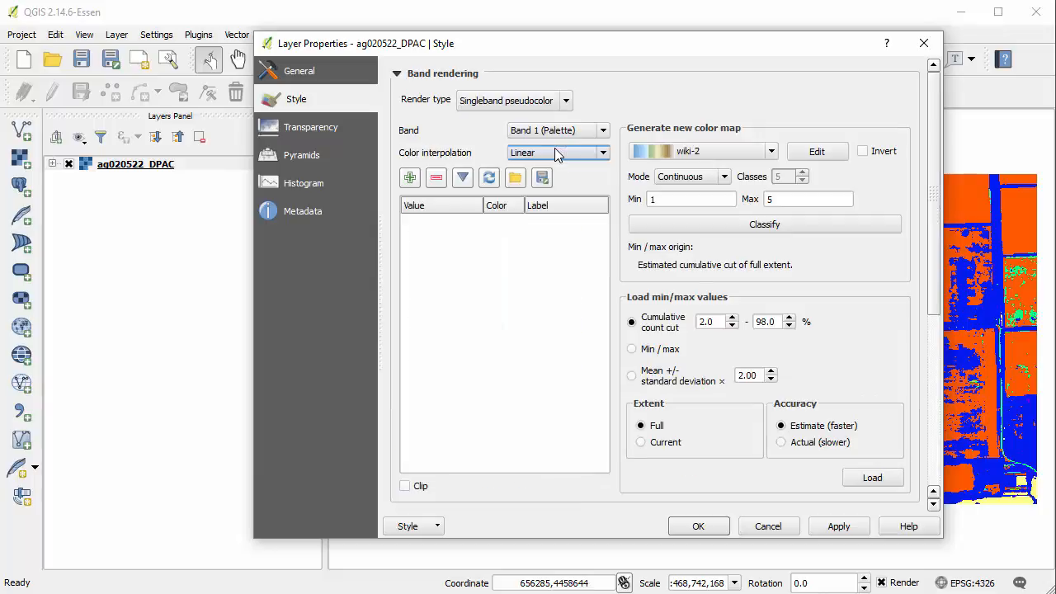
# Generate a new color map for the layer with Random colors and 6 classes, and classify it
pyautogui.click(667, 152)
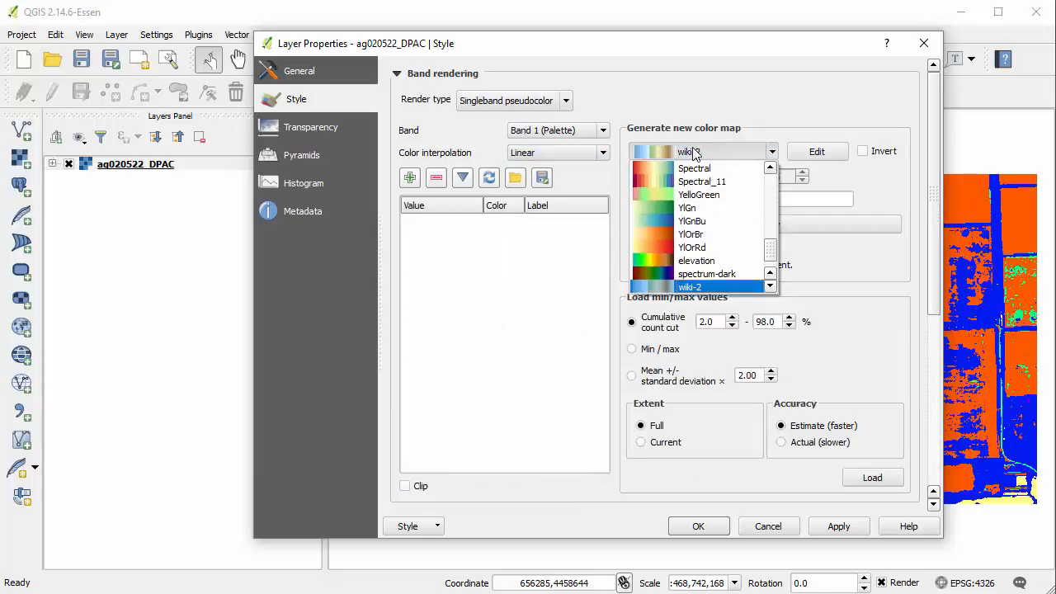
pyautogui.scroll(-1, 720, 231)
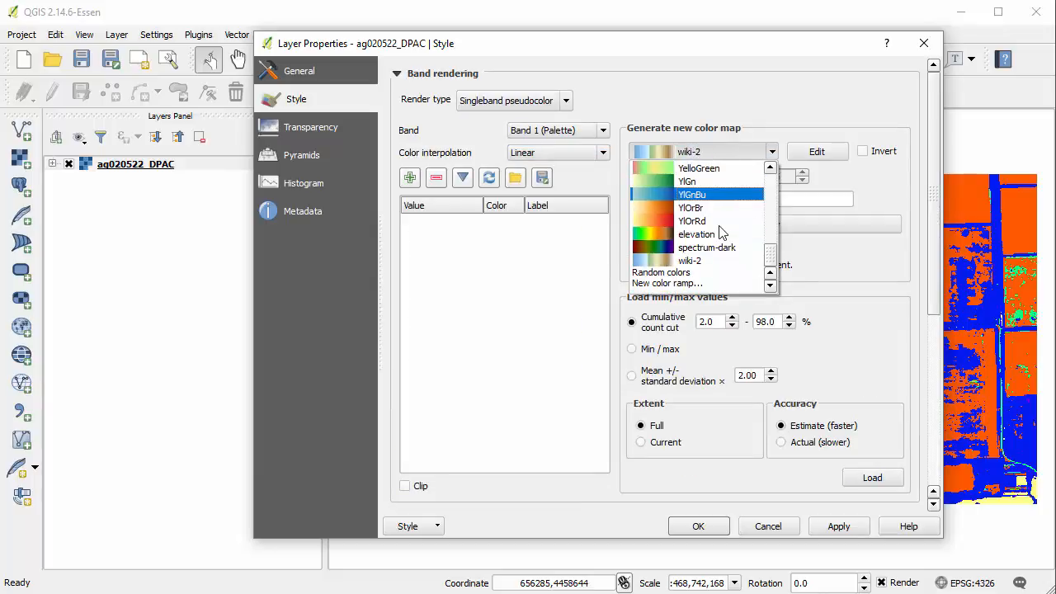
pyautogui.click(721, 273)
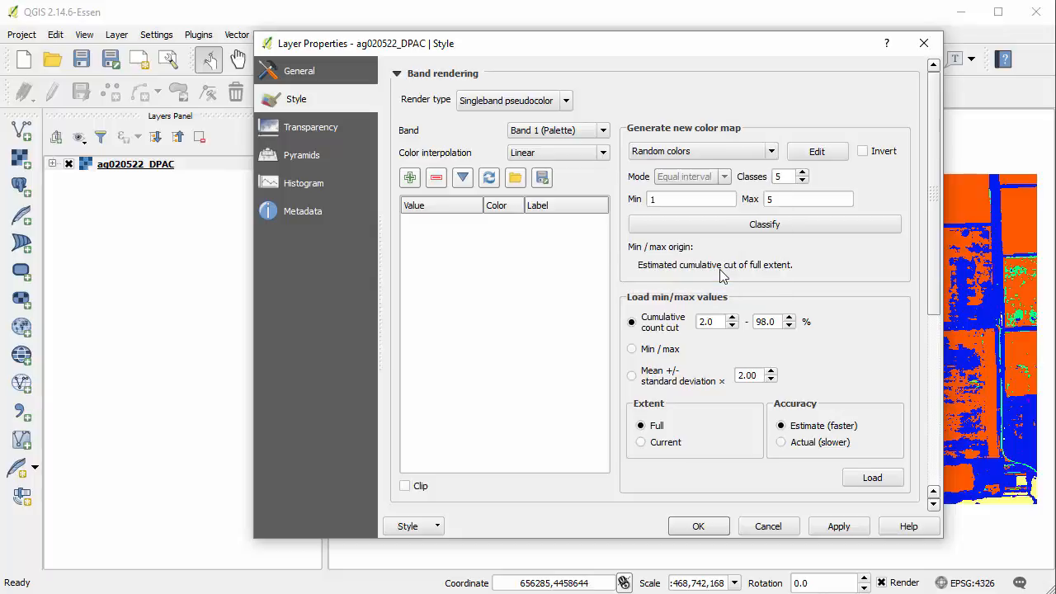
pyautogui.click(729, 154)
pyautogui.click(730, 154)
pyautogui.click(803, 172)
pyautogui.click(772, 225)
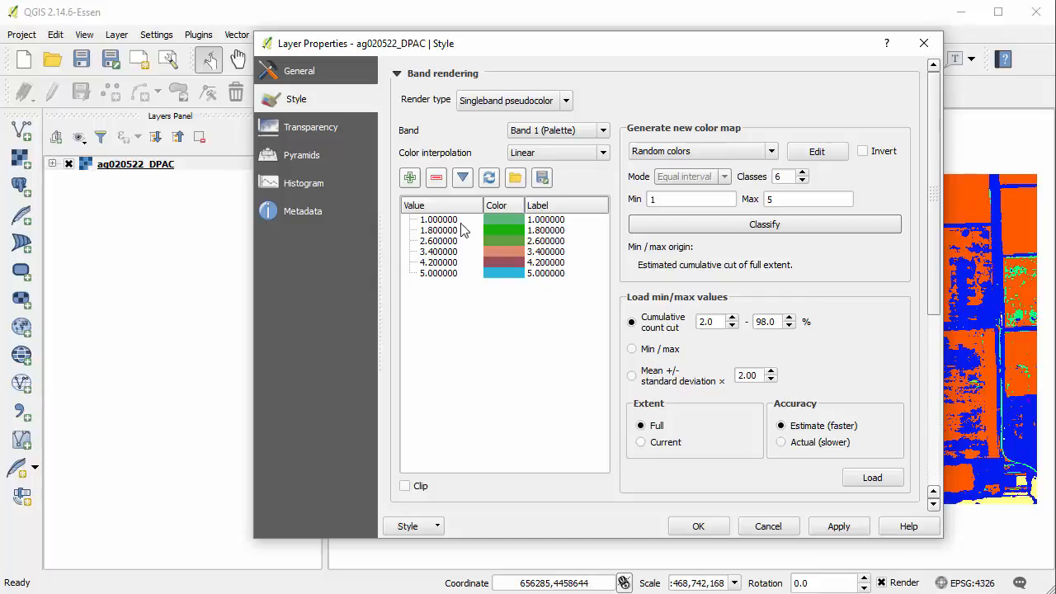
# Label the first three color map entries Trees, Wheat and Soil, in that order
pyautogui.doubleClick(556, 221)
pyautogui.write('Trees')
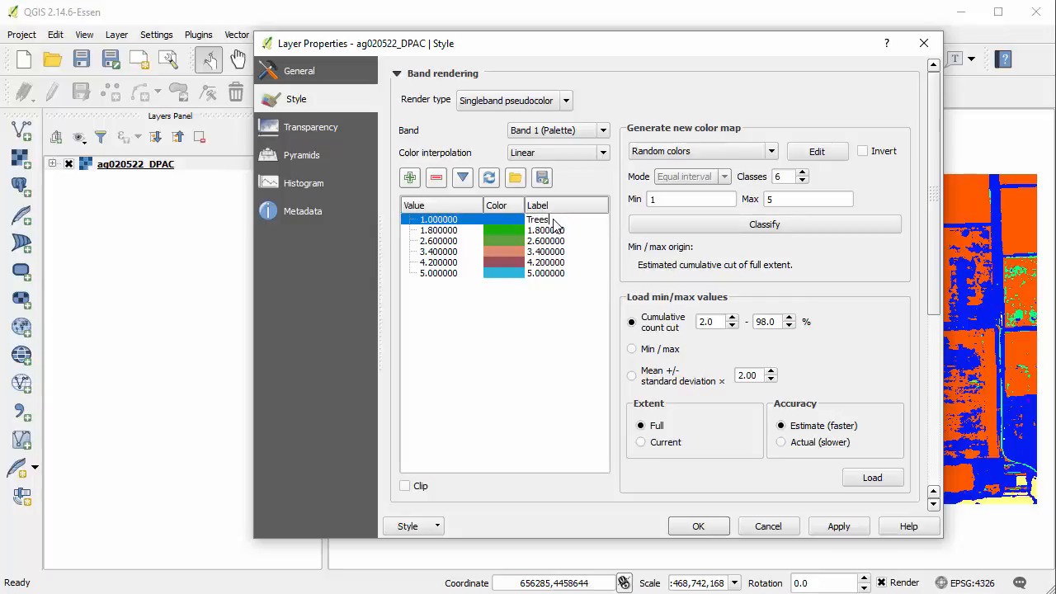
pyautogui.press('Return')
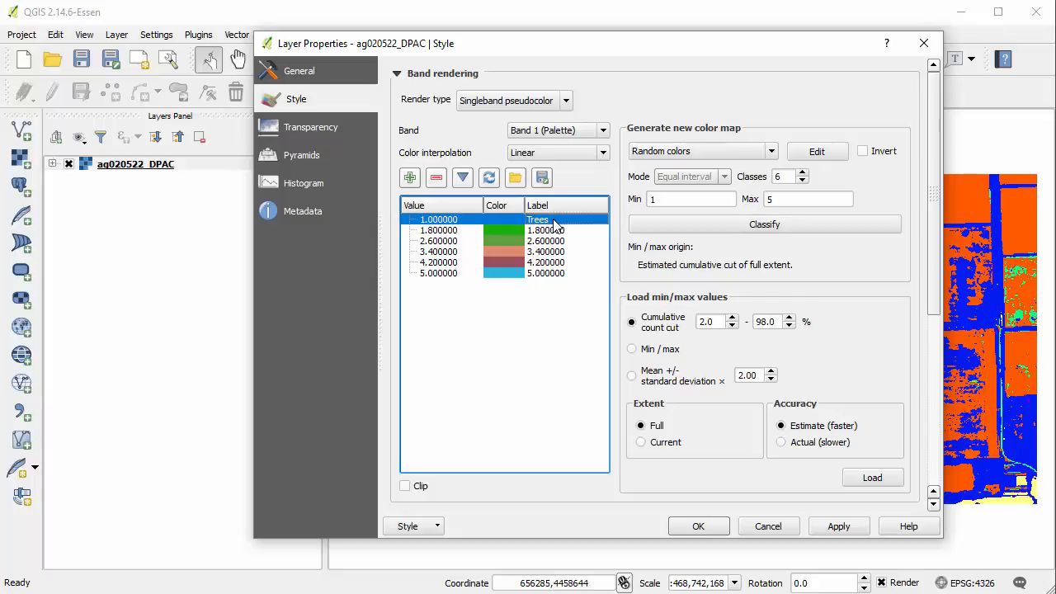
pyautogui.doubleClick(541, 230)
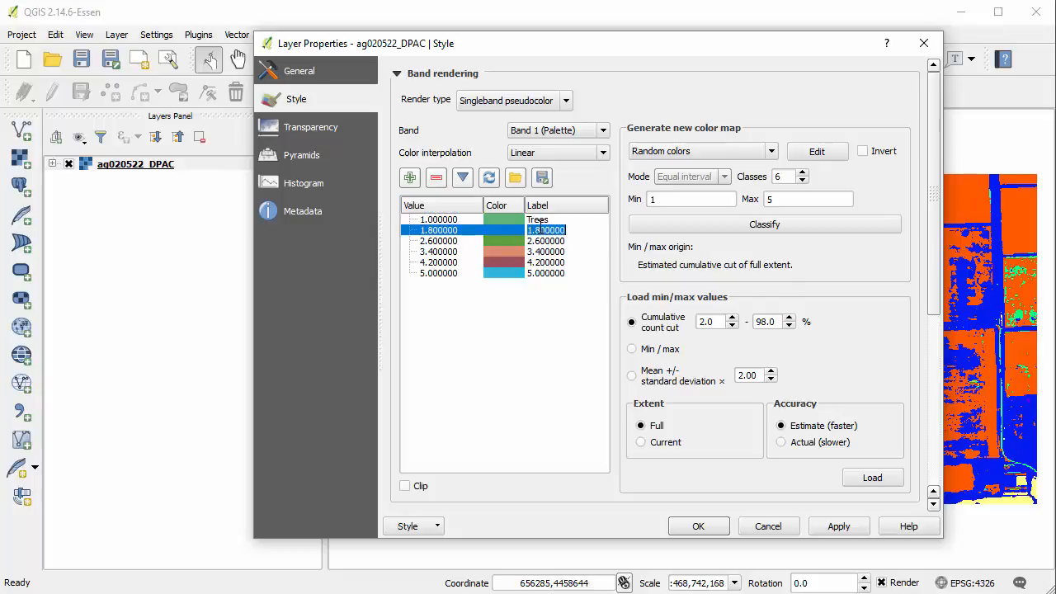
pyautogui.write('Wheat')
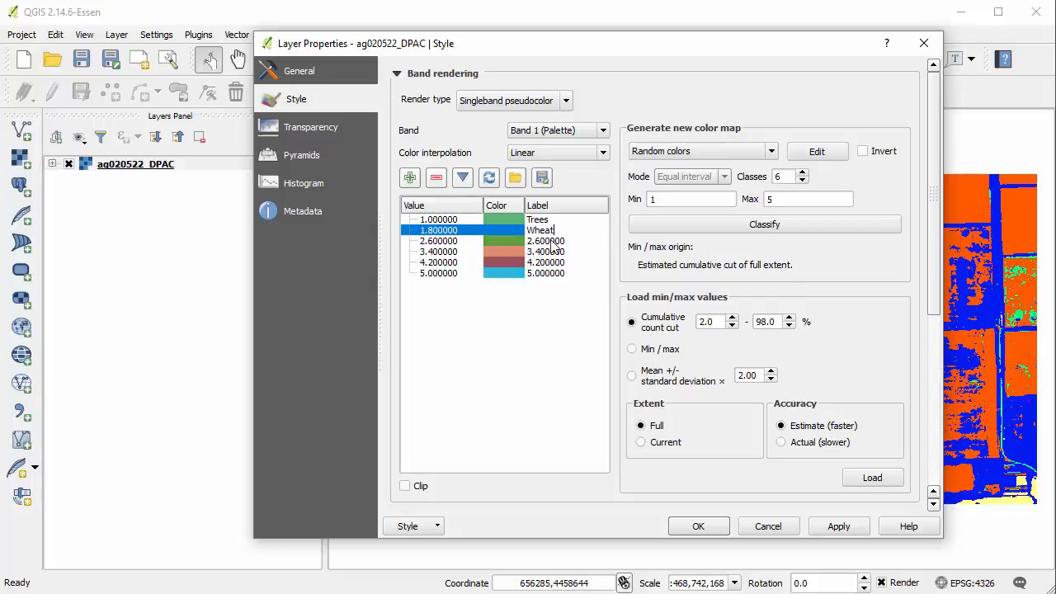
pyautogui.doubleClick(551, 242)
pyautogui.write('Soil')
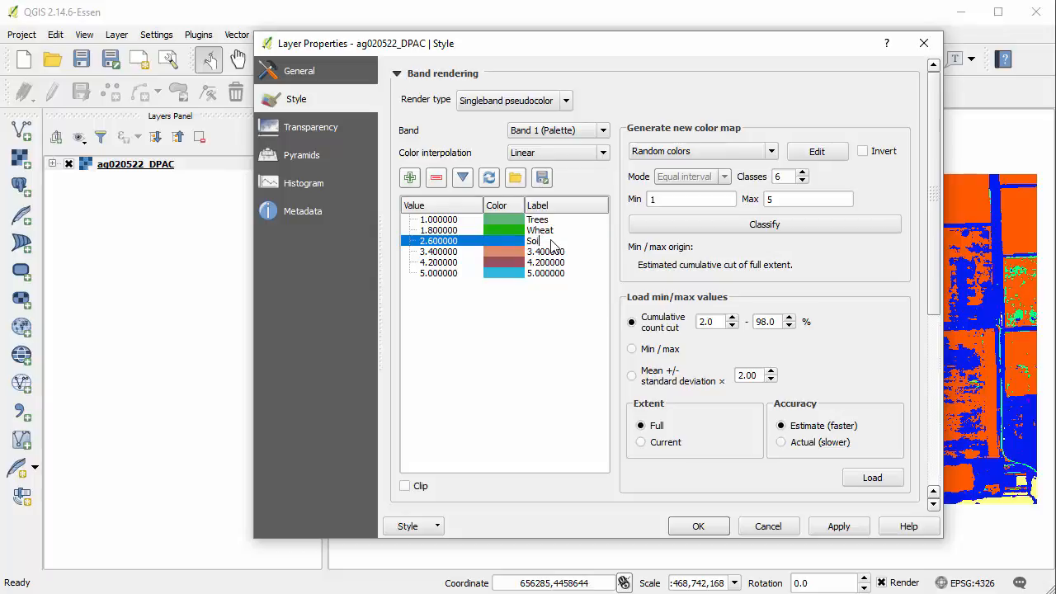
# Label the last three color map entries Light Soil, No Data and Weeds, in that order
pyautogui.doubleClick(546, 253)
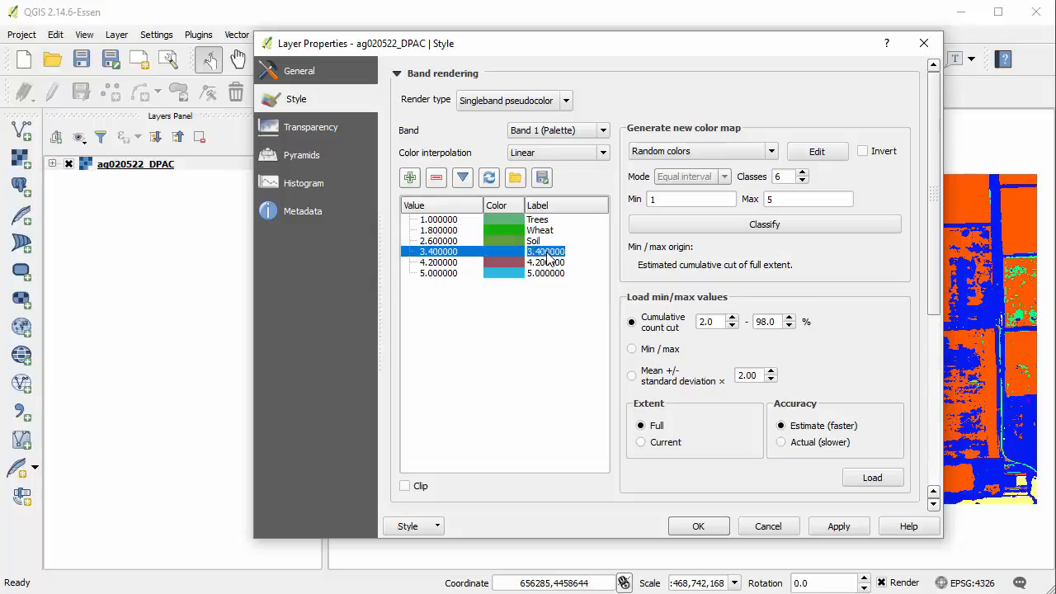
pyautogui.write('Light Soil')
pyautogui.doubleClick(545, 263)
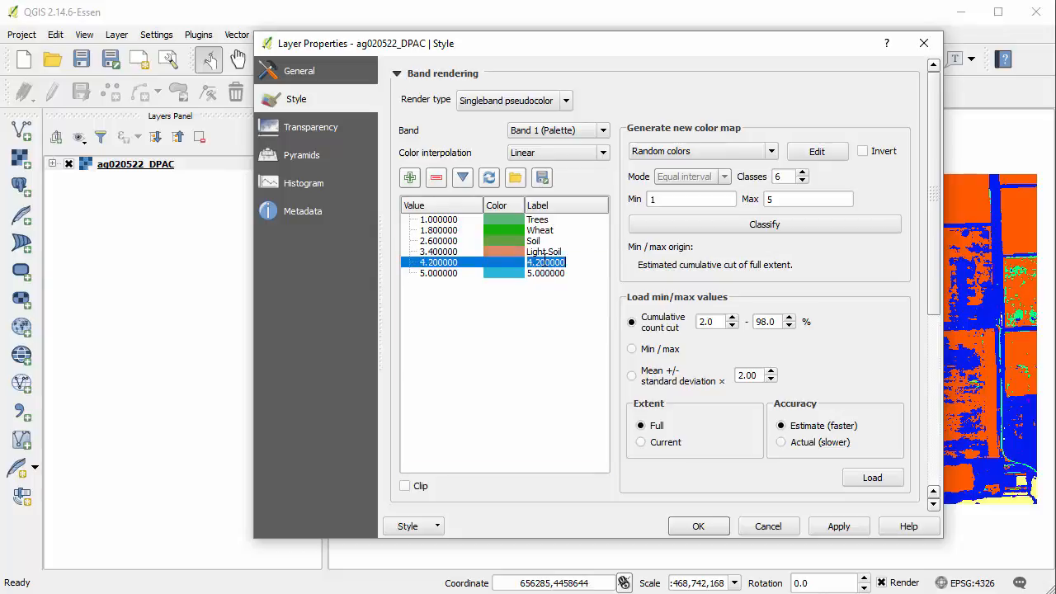
pyautogui.write('No Data')
pyautogui.doubleClick(544, 273)
pyautogui.write('We')
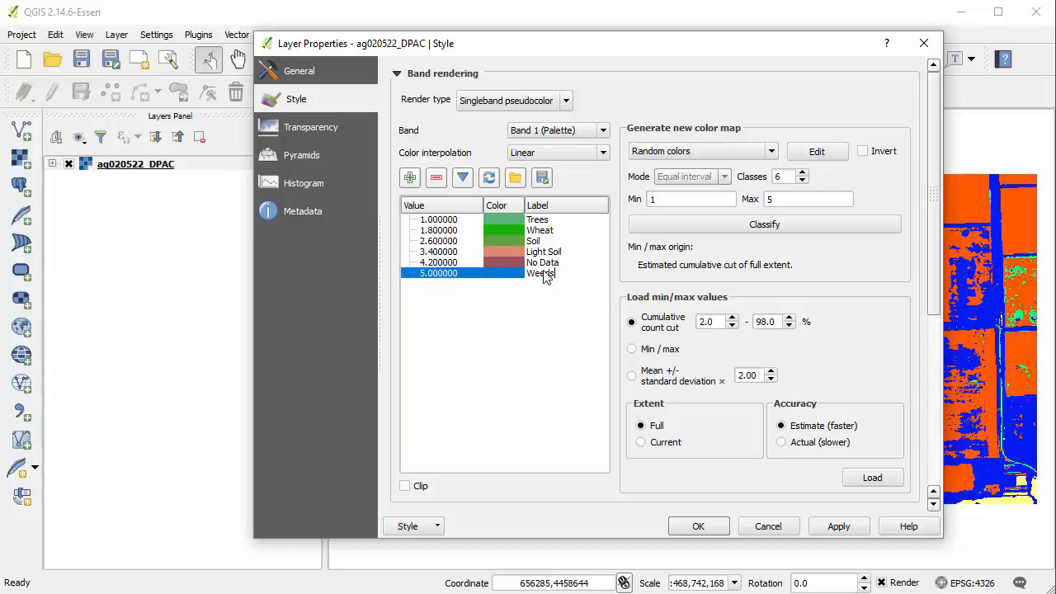
pyautogui.write('eds')
pyautogui.click(552, 310)
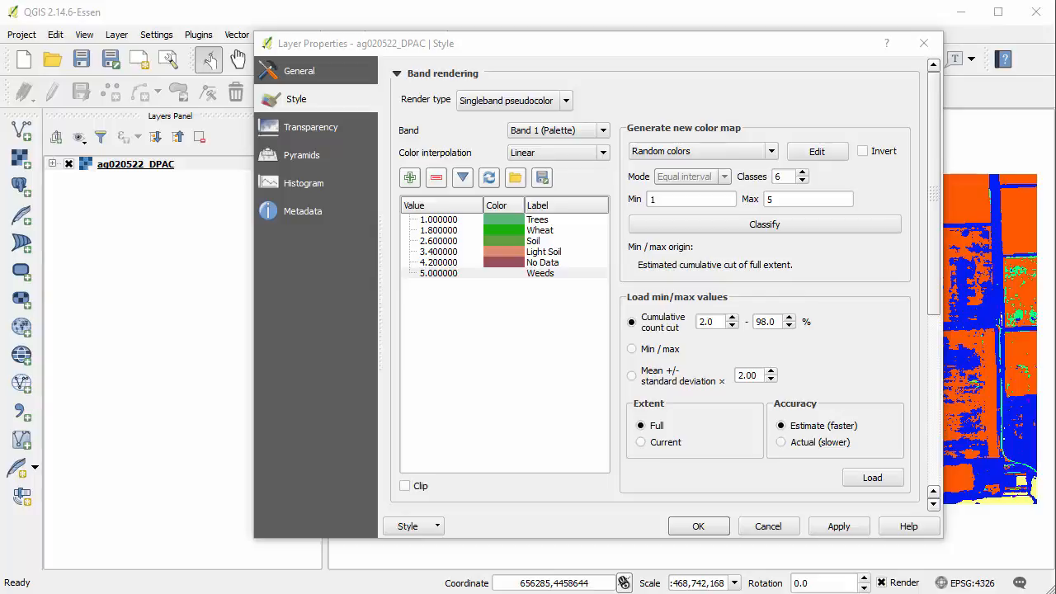
# Change the Wheat class color to yellow (#fdee6f), starting from the light orange standard color and raising green to 238
pyautogui.click(518, 221)
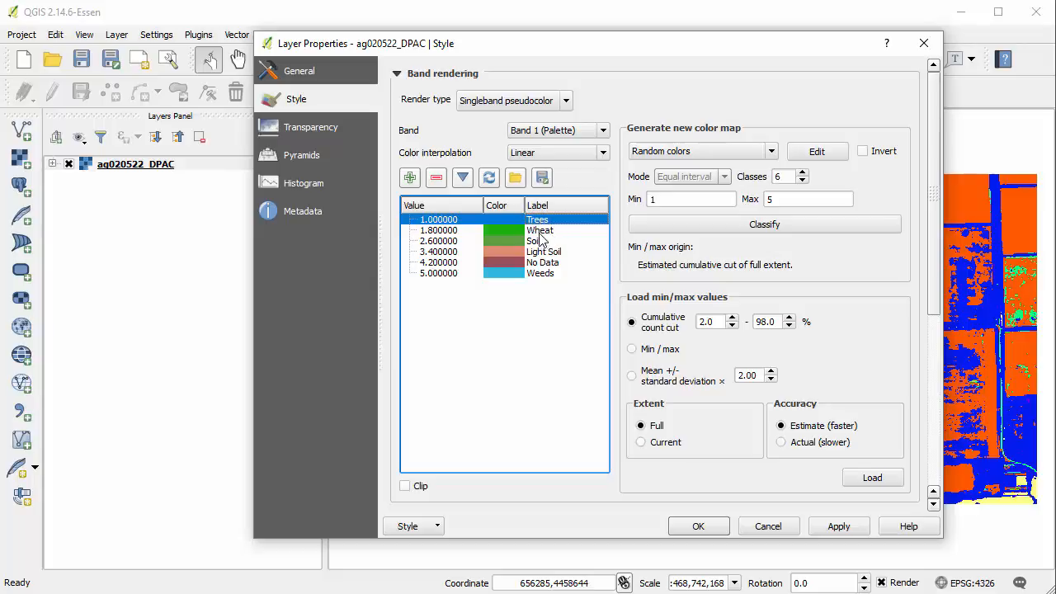
pyautogui.doubleClick(499, 230)
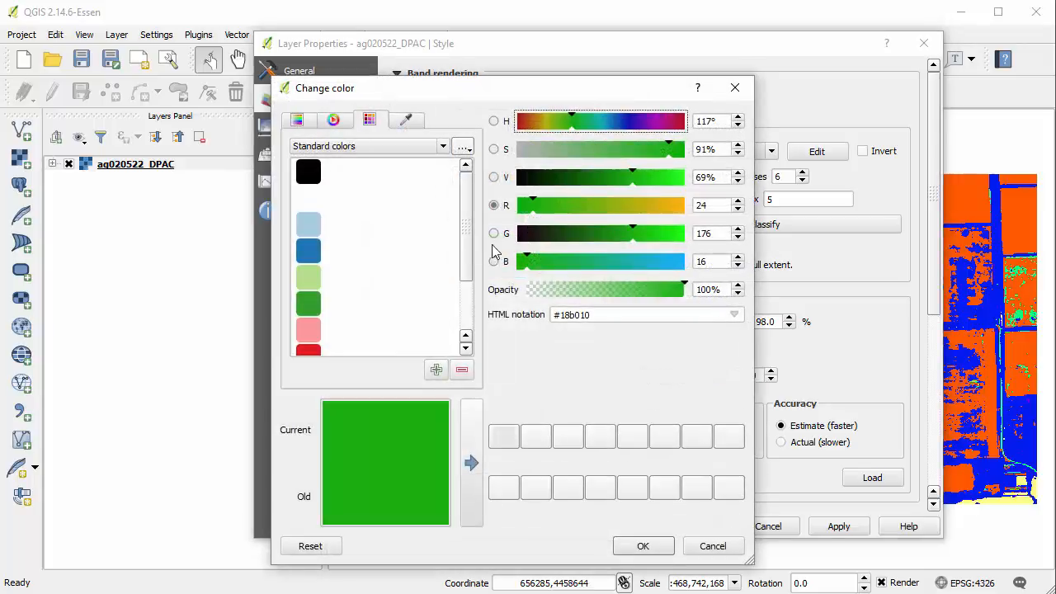
pyautogui.moveTo(467, 248); pyautogui.dragTo(438, 206)
pyautogui.click(298, 121)
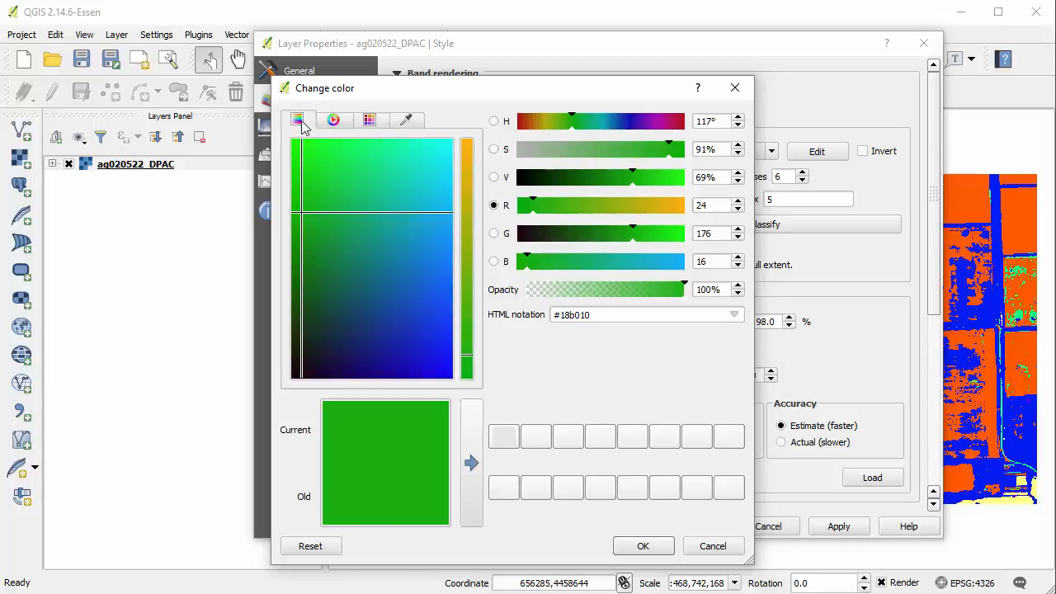
pyautogui.click(370, 120)
pyautogui.moveTo(467, 184); pyautogui.dragTo(467, 242)
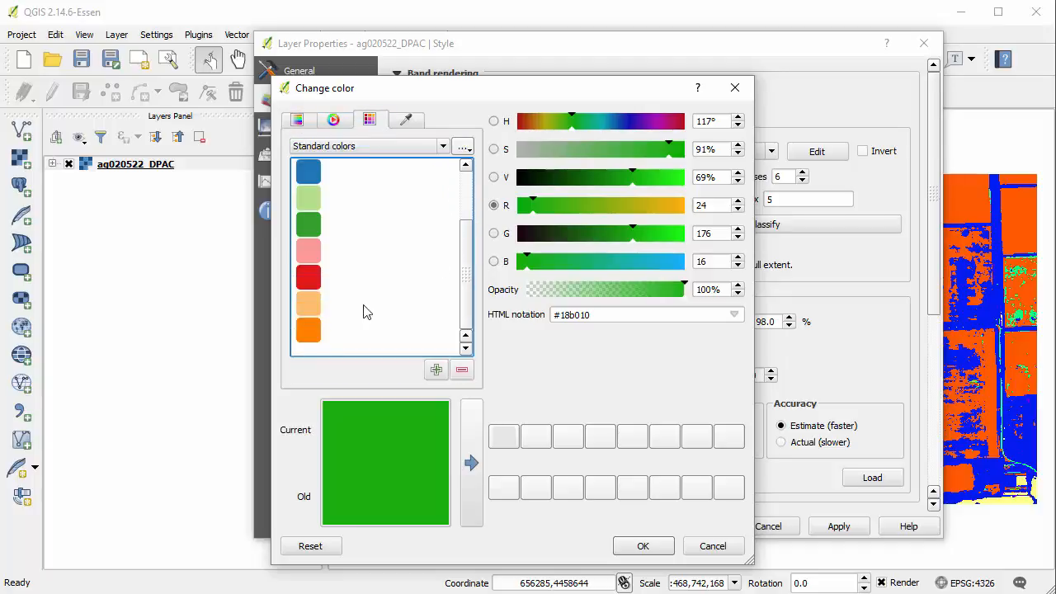
pyautogui.click(312, 309)
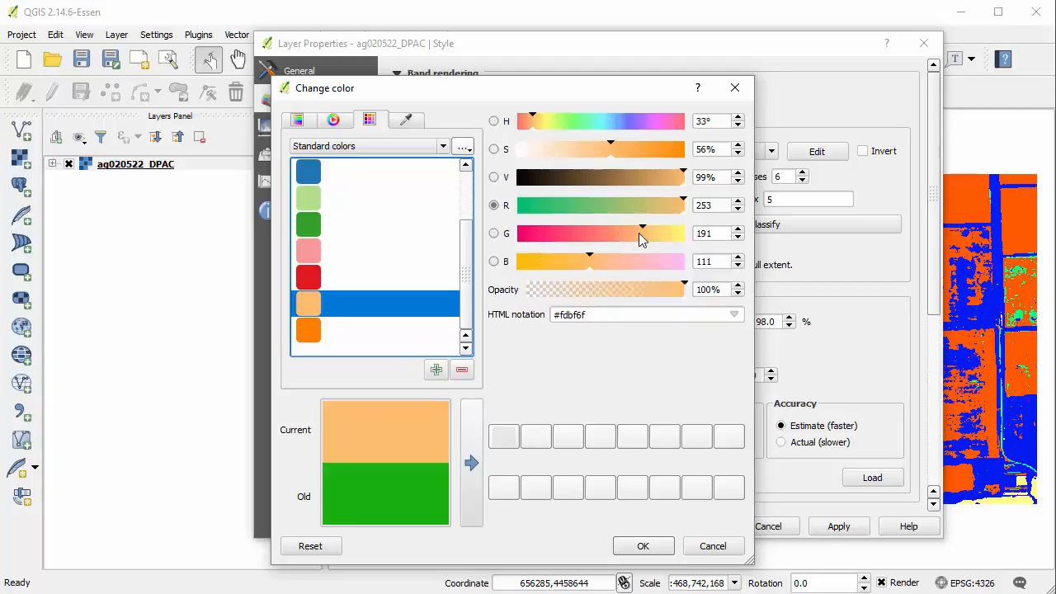
pyautogui.moveTo(643, 242); pyautogui.dragTo(674, 242)
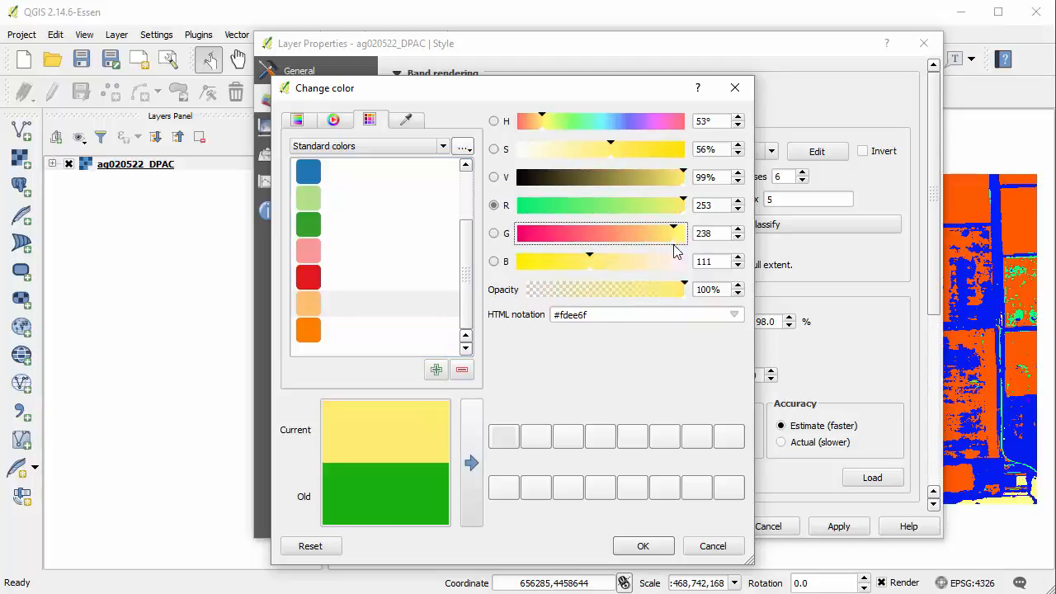
pyautogui.click(657, 550)
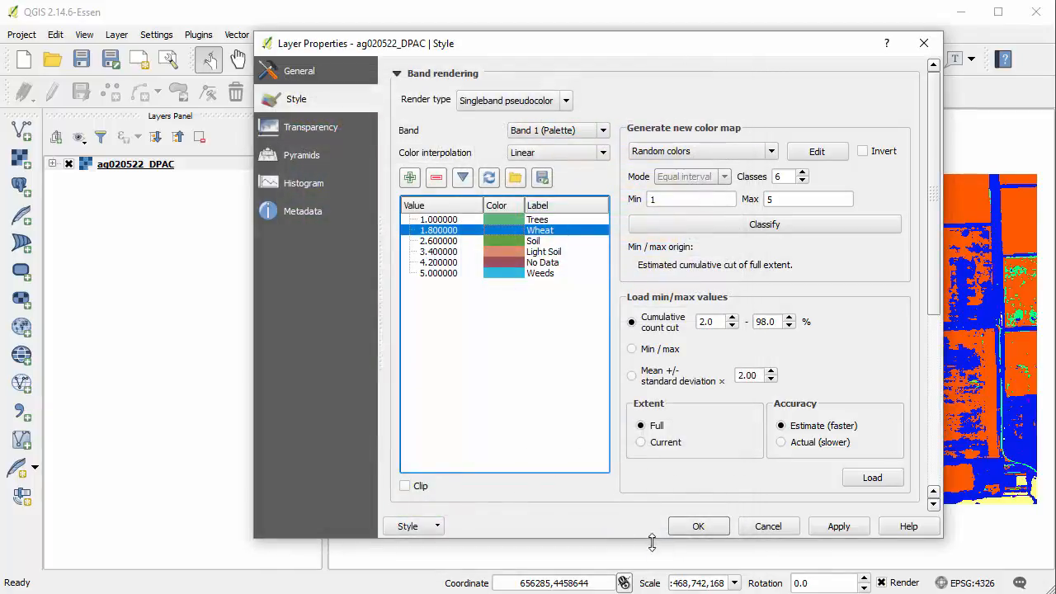
# Change the Soil class color to brown (#c89658), starting from the light orange standard color and lowering its value to 78%
pyautogui.doubleClick(512, 241)
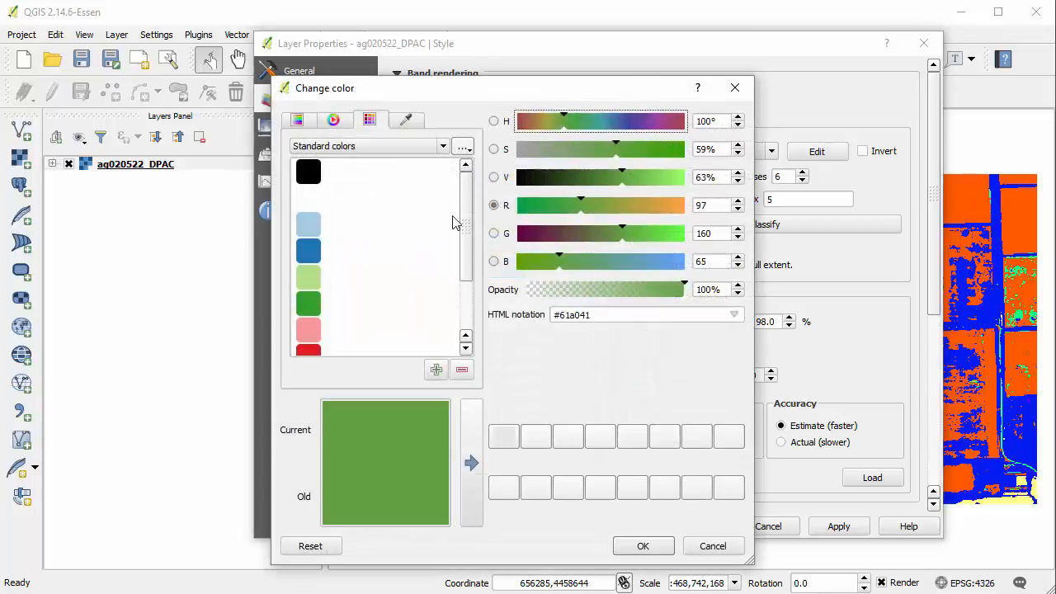
pyautogui.moveTo(467, 215); pyautogui.dragTo(462, 284)
pyautogui.click(327, 307)
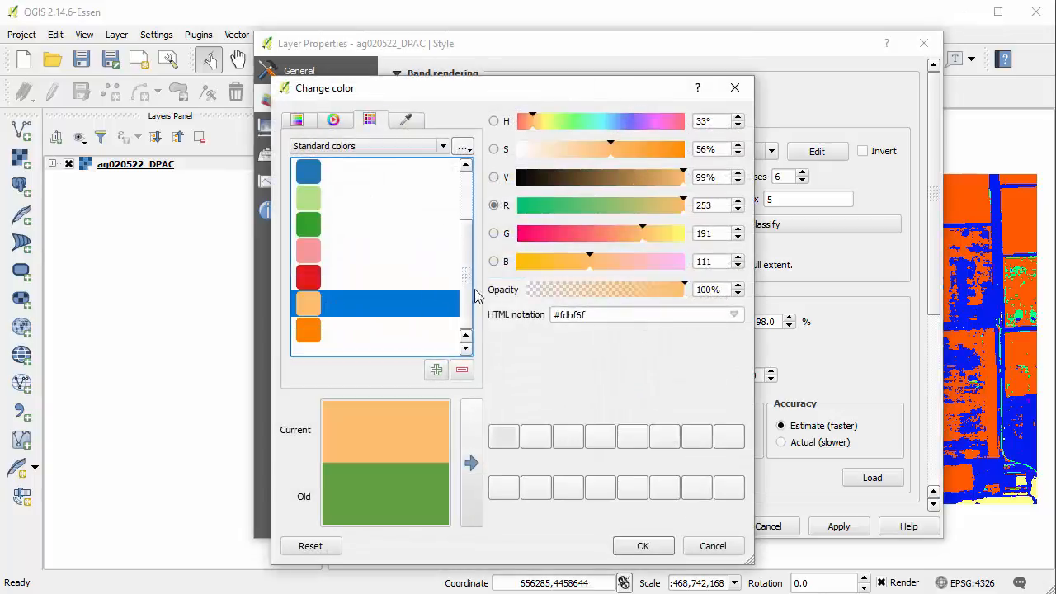
pyautogui.moveTo(683, 176); pyautogui.dragTo(649, 176)
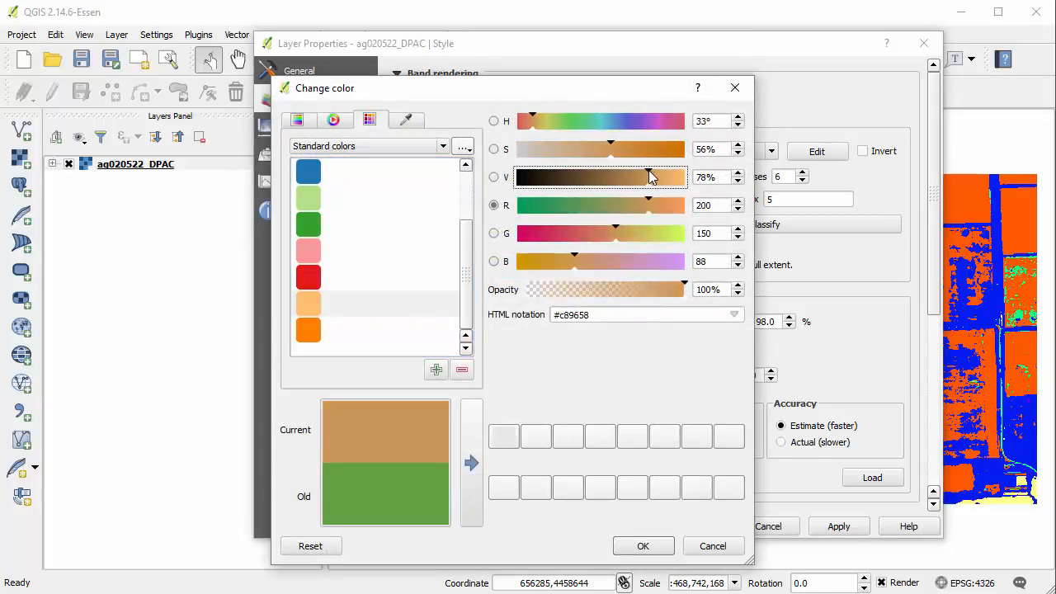
pyautogui.click(643, 546)
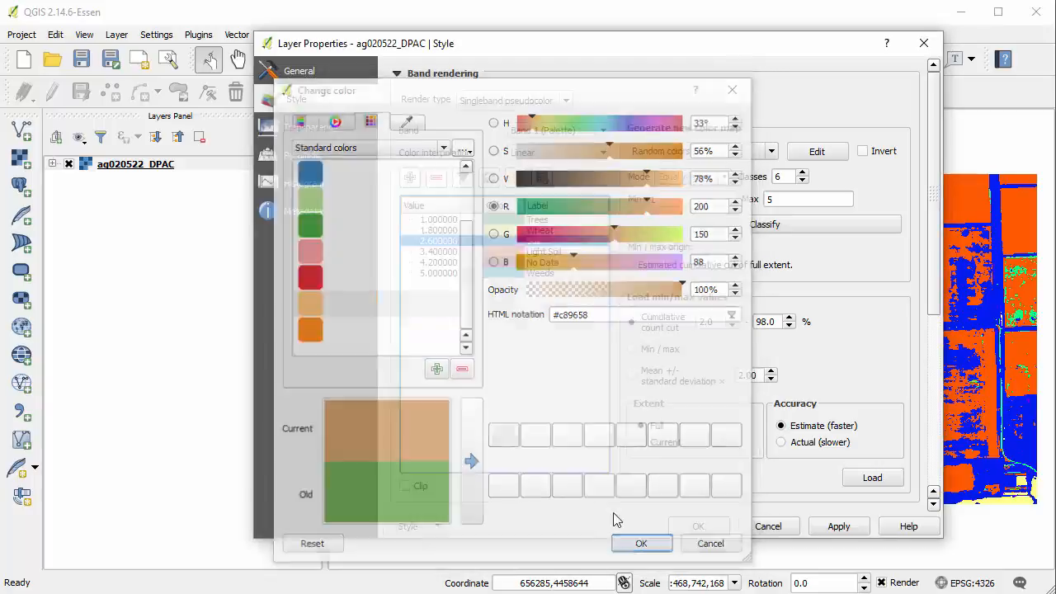
# Change the Light Soil class color to a pale tone (#dec9c2) by reducing its saturation to 13%
pyautogui.click(515, 251)
pyautogui.doubleClick(515, 251)
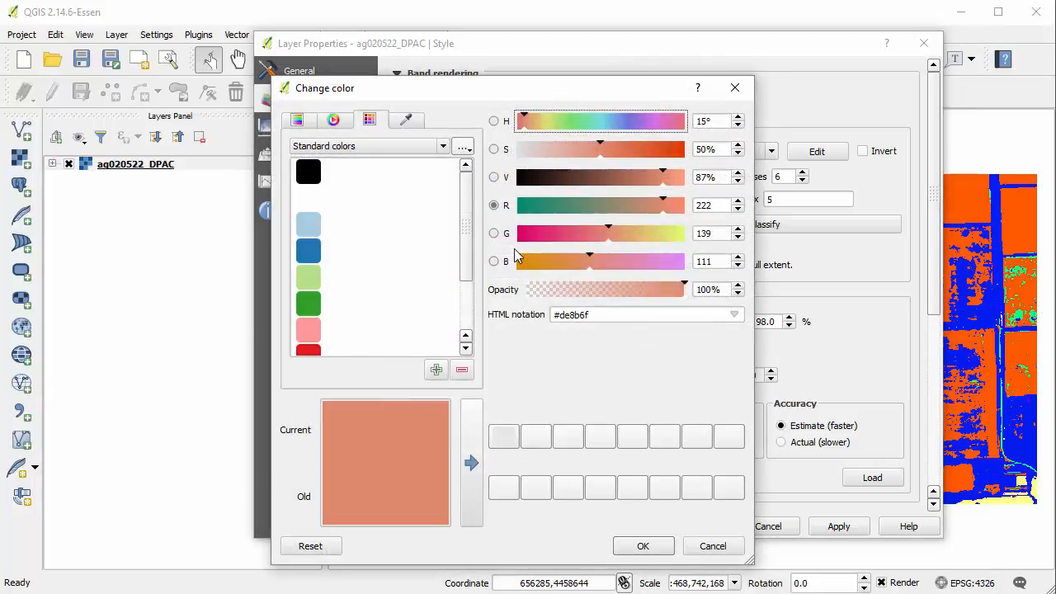
pyautogui.moveTo(596, 146); pyautogui.dragTo(539, 147)
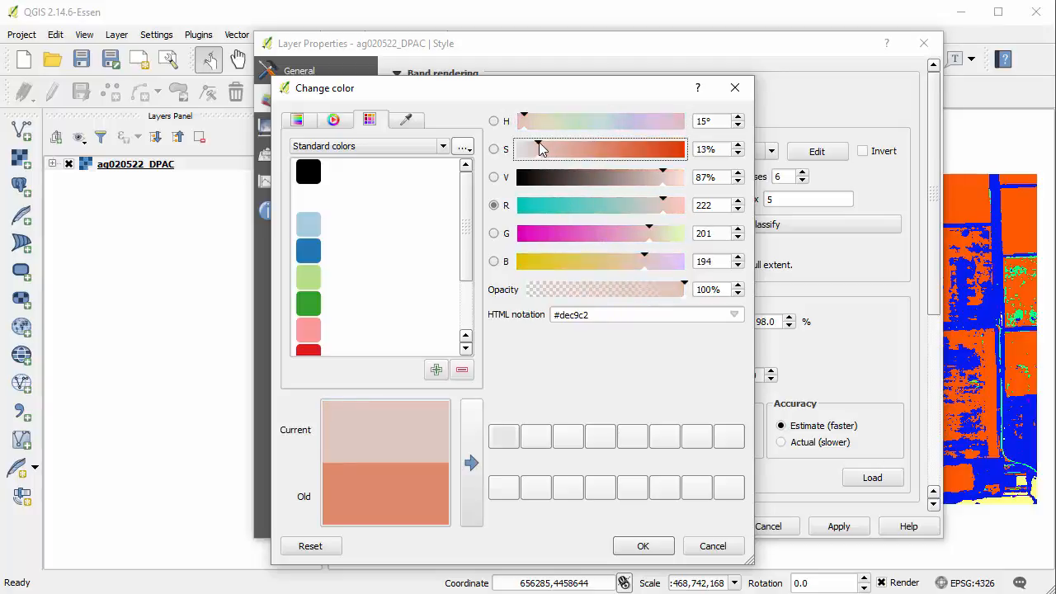
pyautogui.click(641, 547)
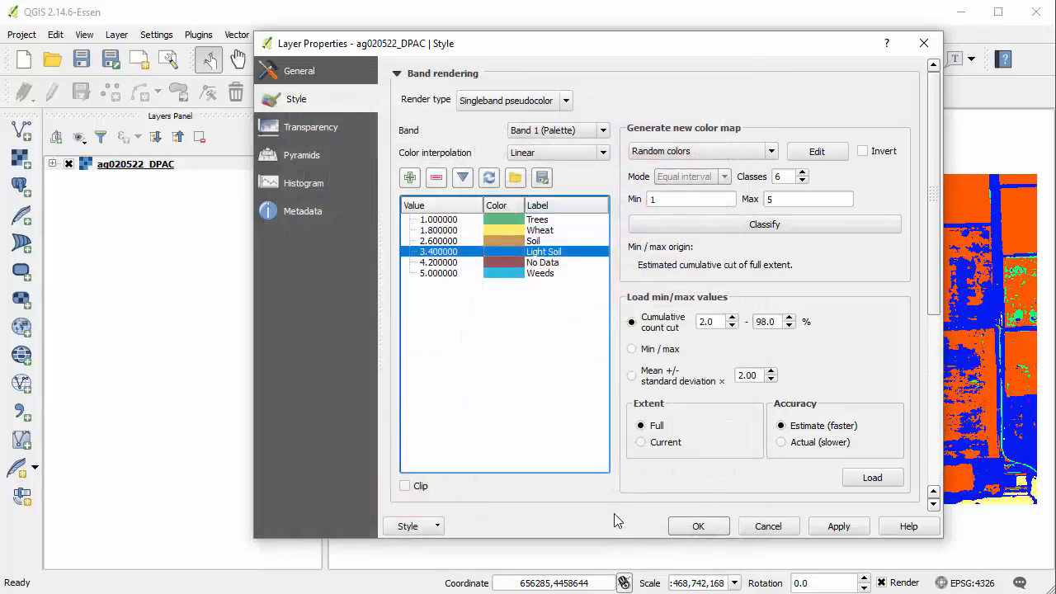
# Make the No Data class fully transparent by setting its color opacity to 0%
pyautogui.doubleClick(518, 264)
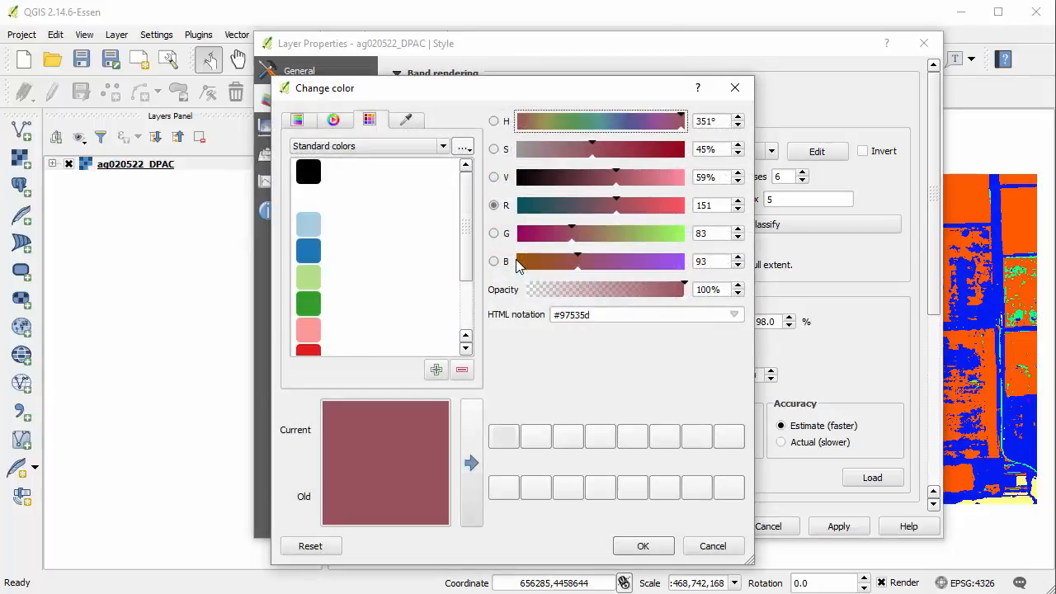
pyautogui.moveTo(685, 290); pyautogui.dragTo(500, 292)
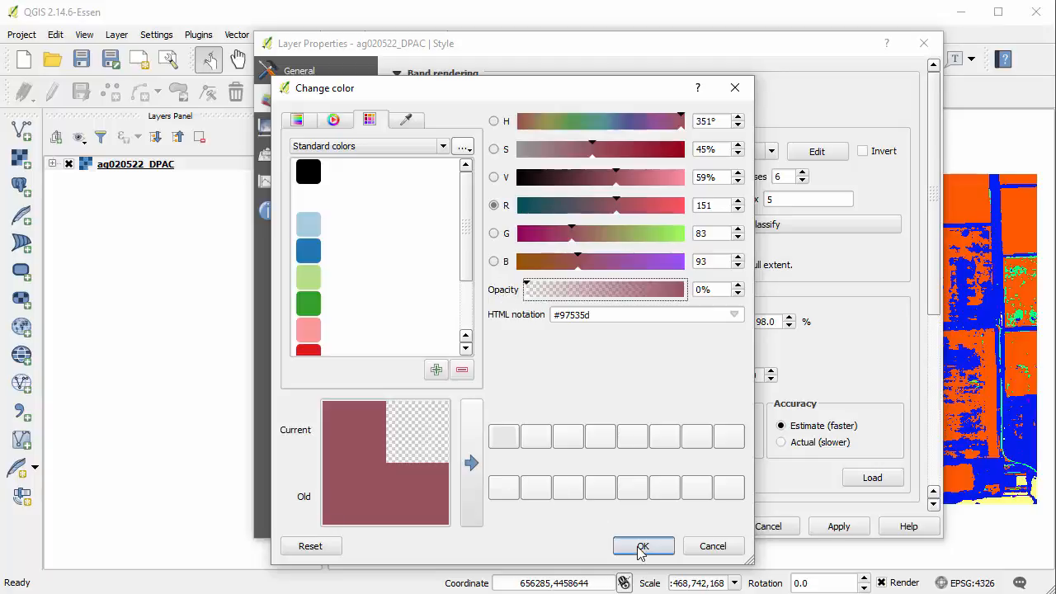
pyautogui.click(641, 551)
# Change the Weeds class color to the standard red (#e31a1c) and apply the new style to the layer
pyautogui.doubleClick(515, 273)
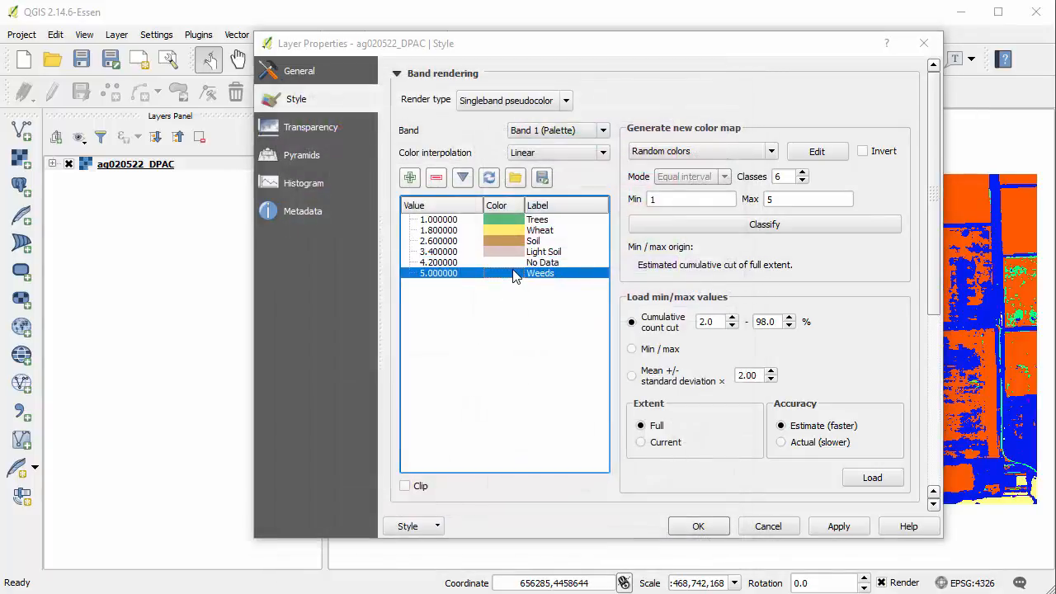
pyautogui.click(318, 350)
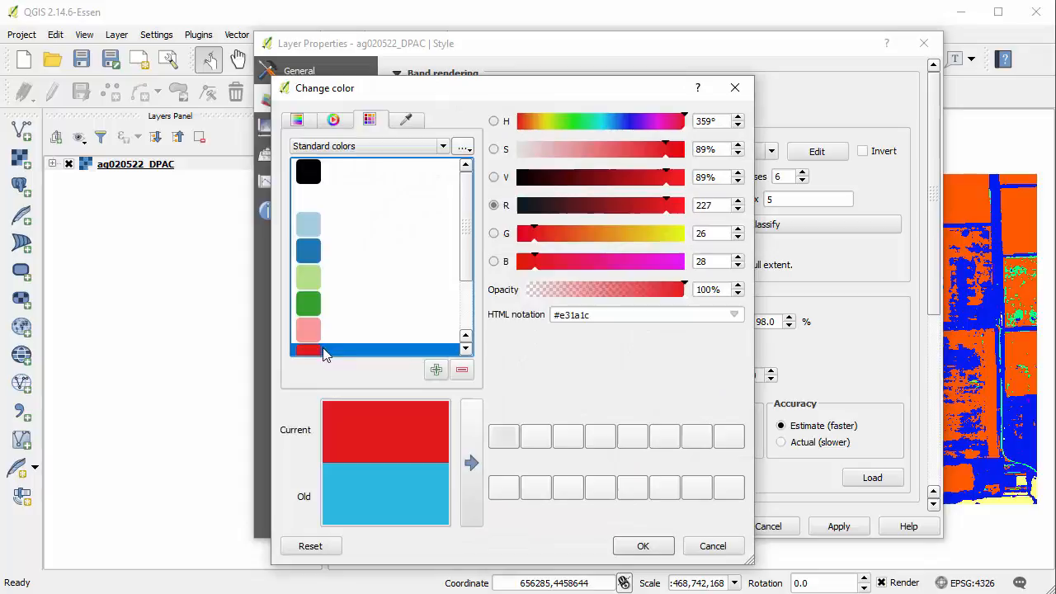
pyautogui.click(641, 549)
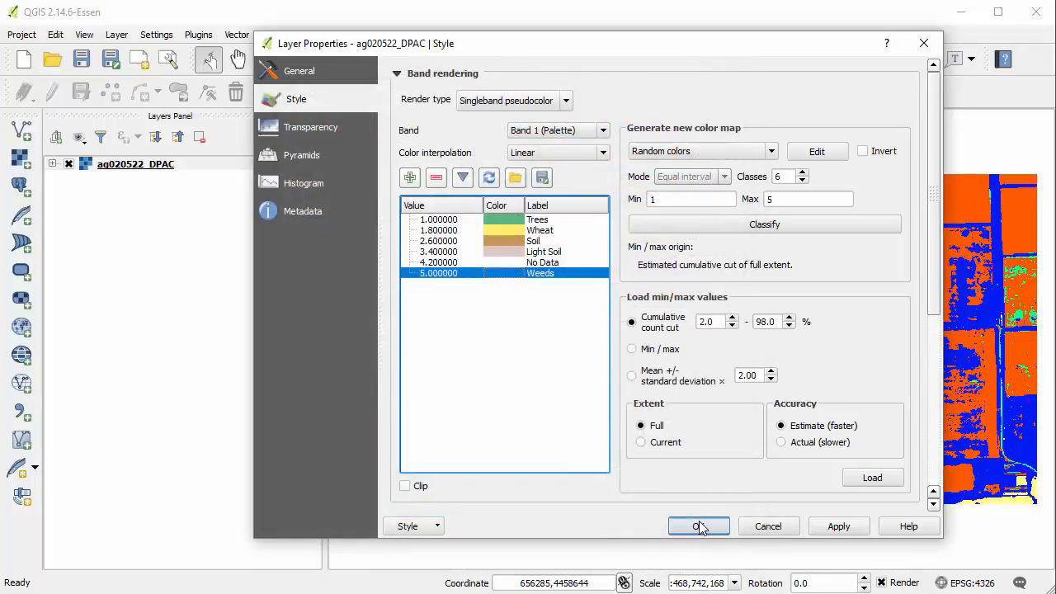
pyautogui.click(698, 527)
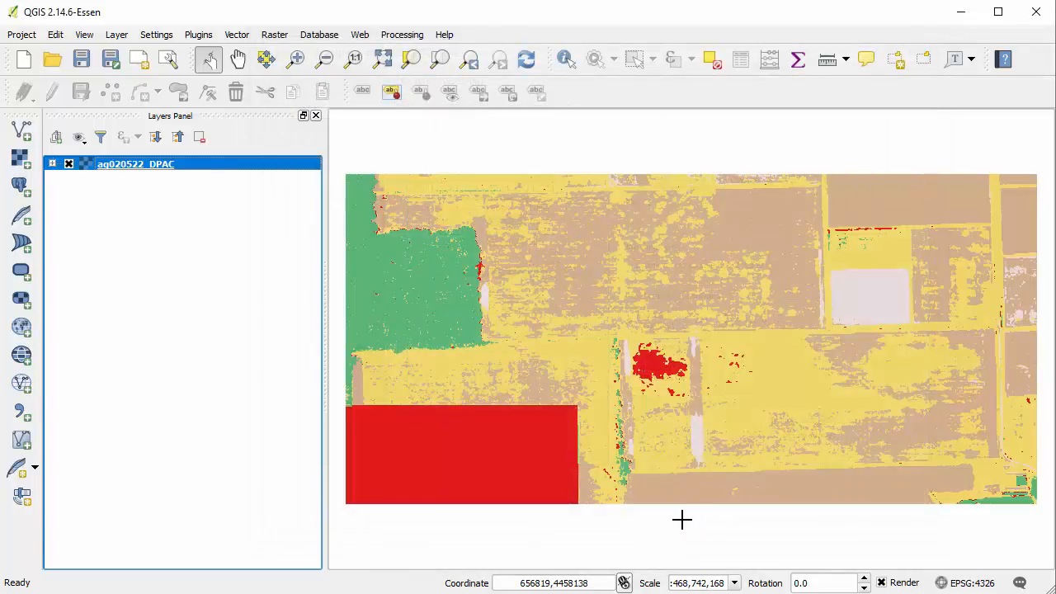